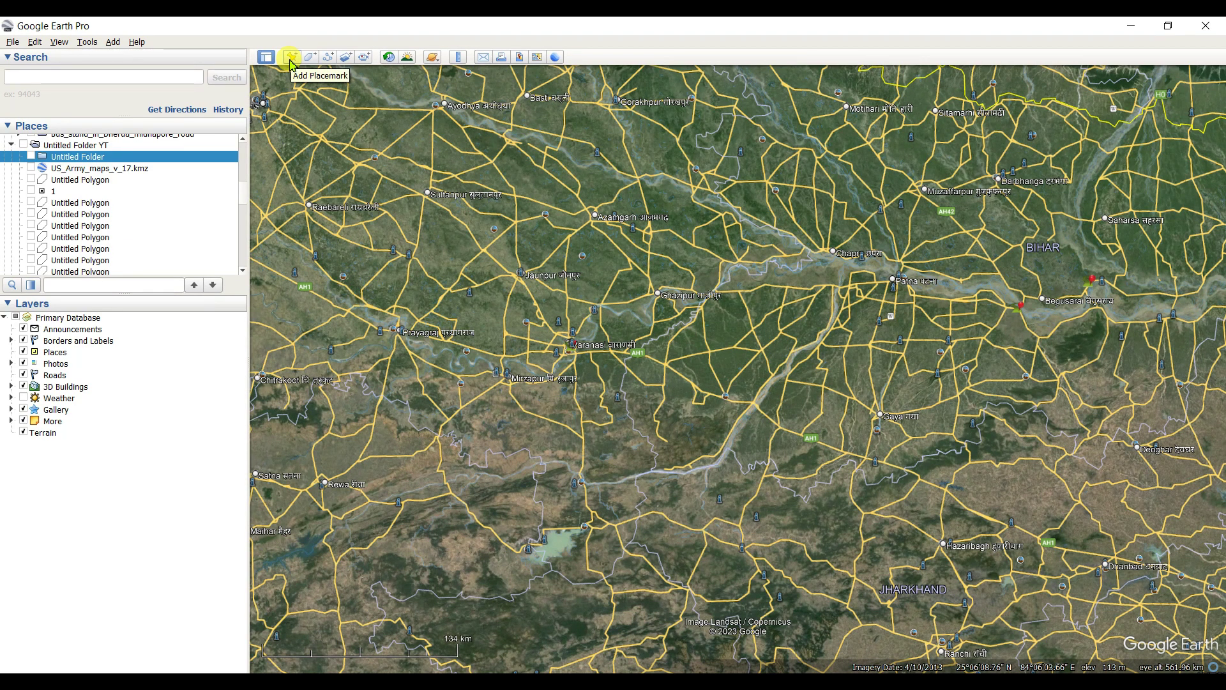
Start a new placemark and name it "yt 1"
left_click(290, 58)
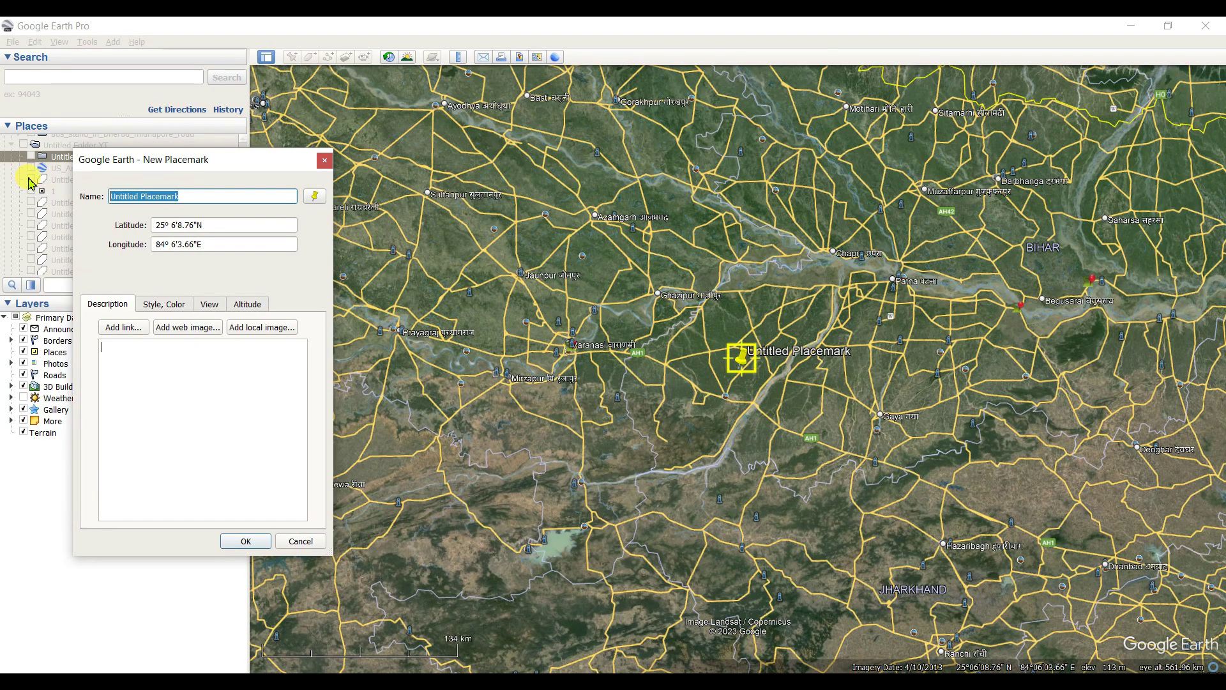
type("yt ")
type("1")
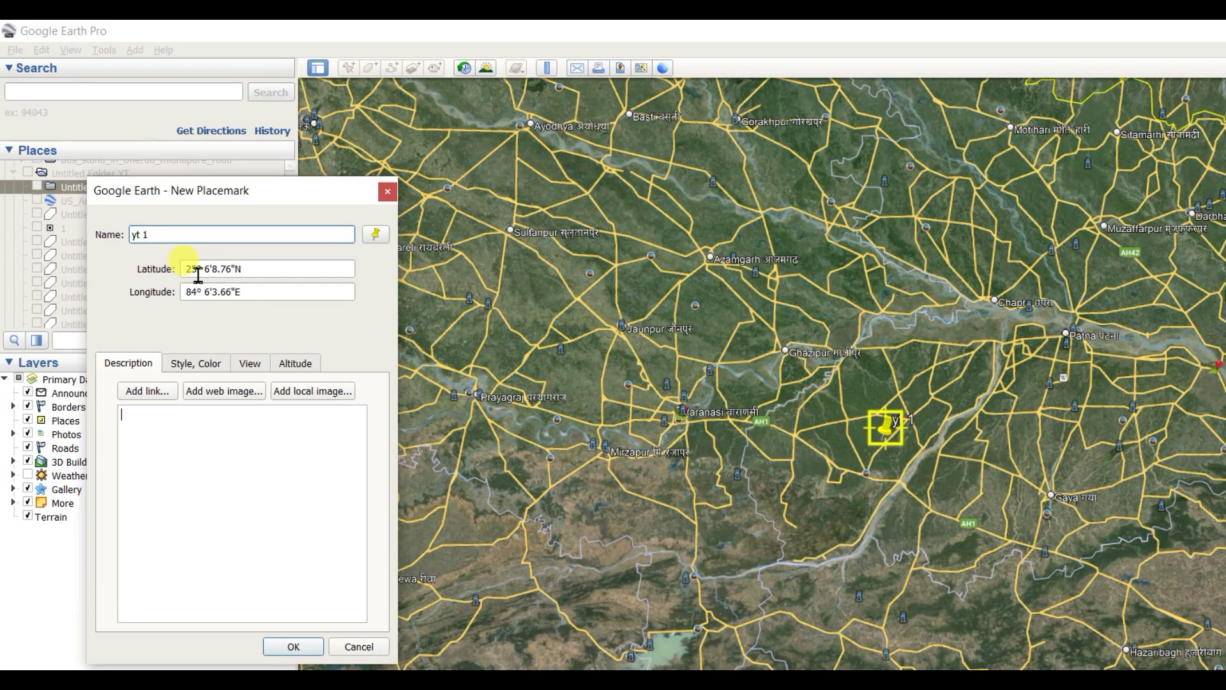
Set the placemark's latitude to 22°46'12.76"N and longitude to 88°6'3.66"E, and save it
left_click_drag(198, 274, 192, 275)
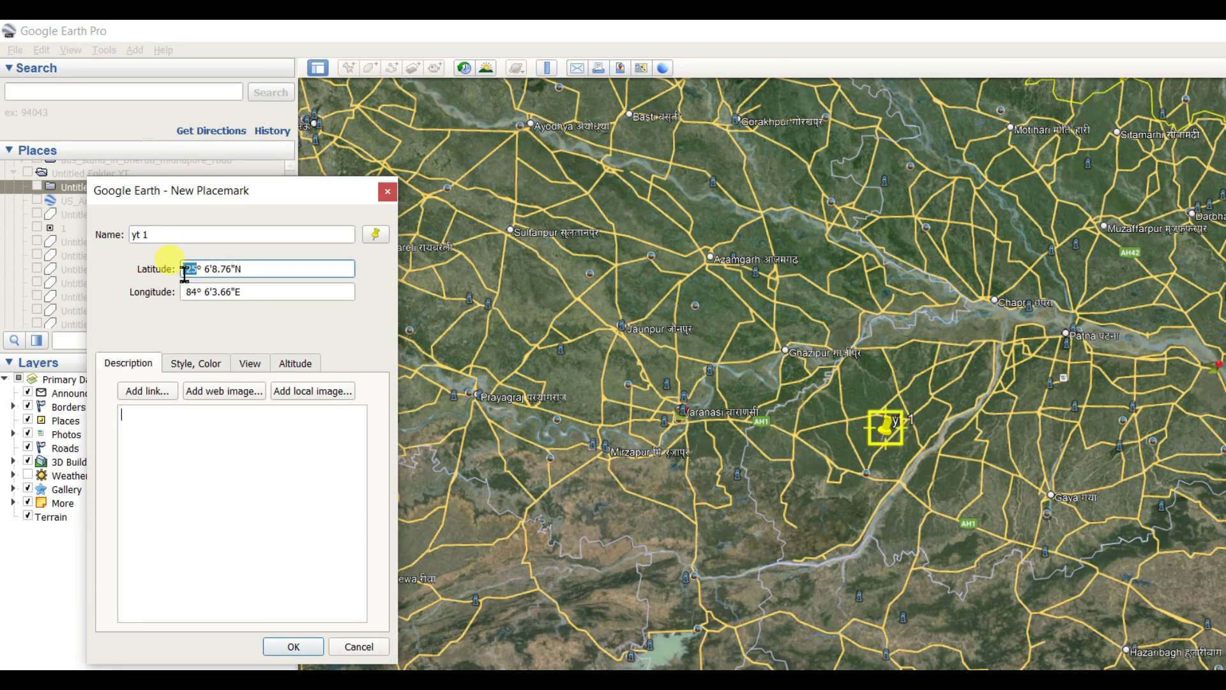
type("22")
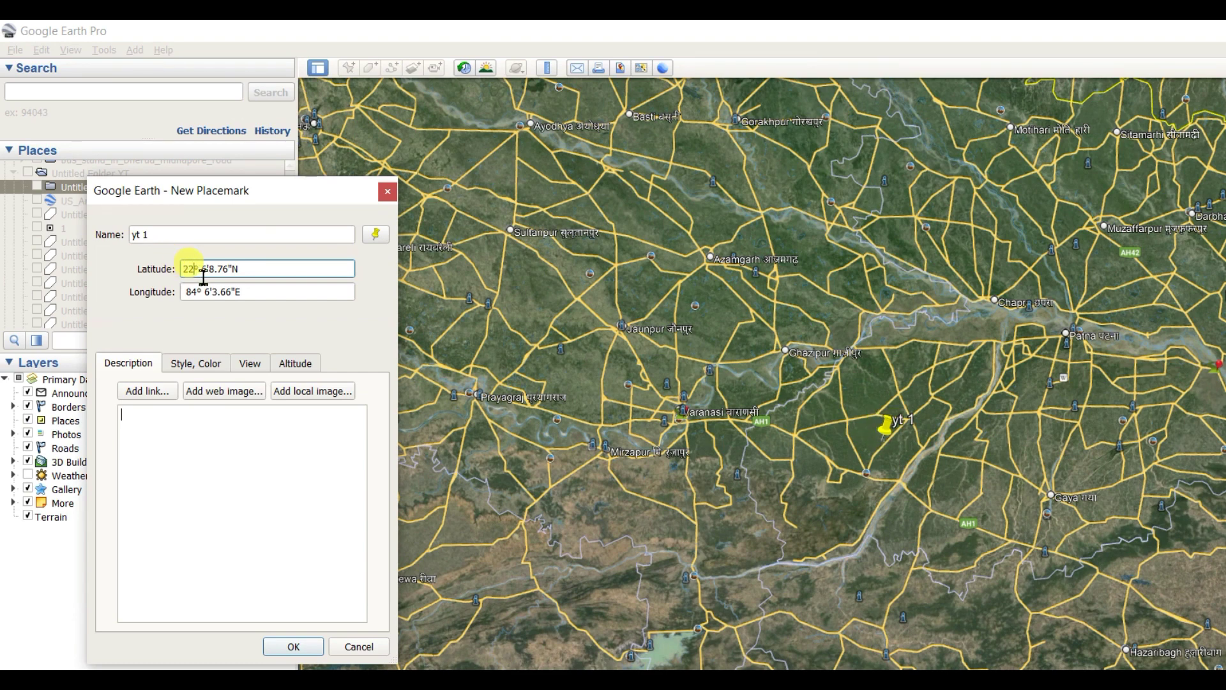
left_click(203, 272)
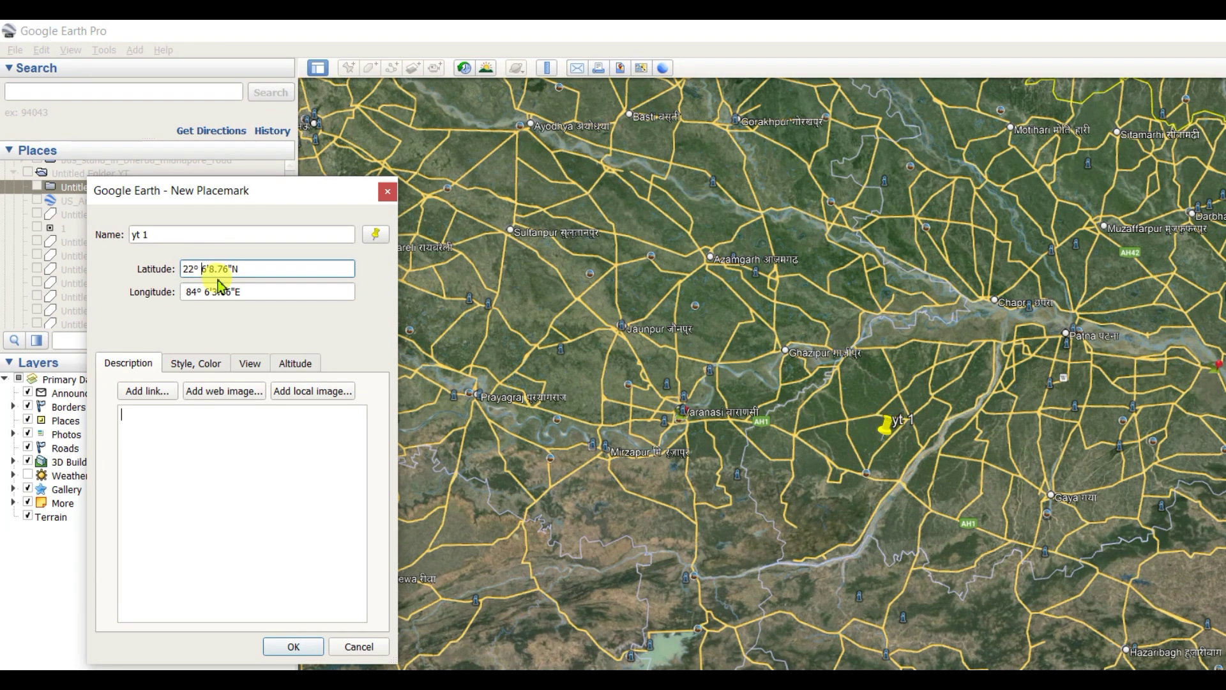
type("4")
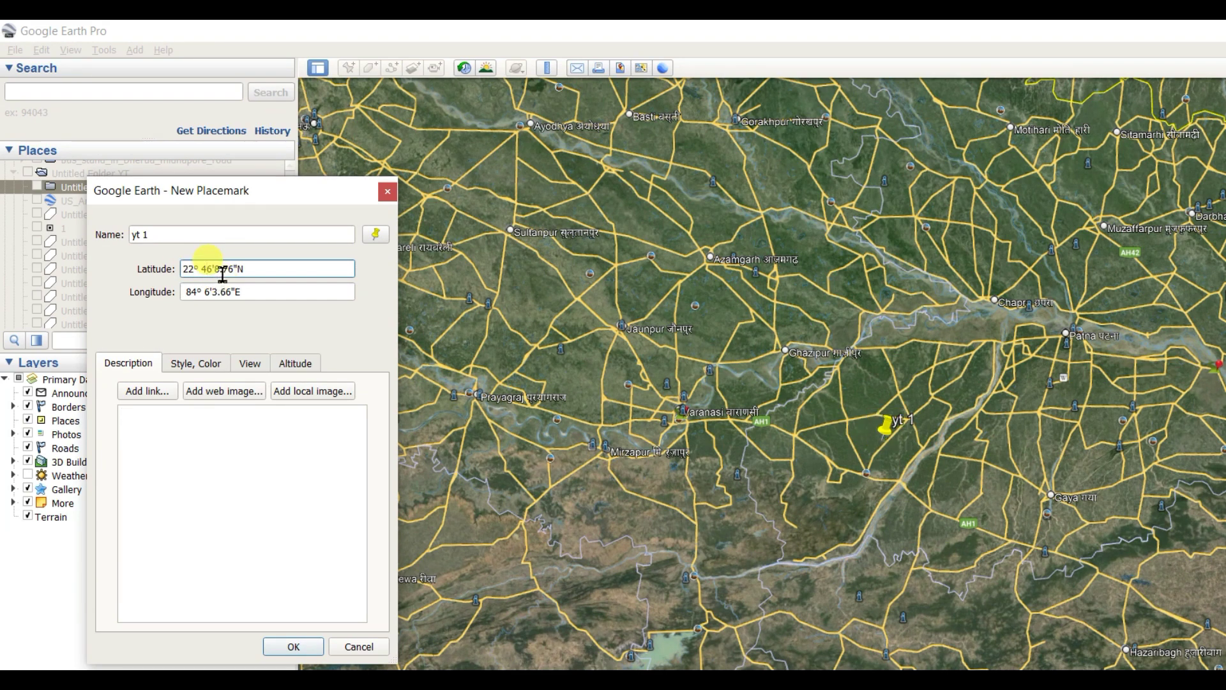
left_click(221, 269)
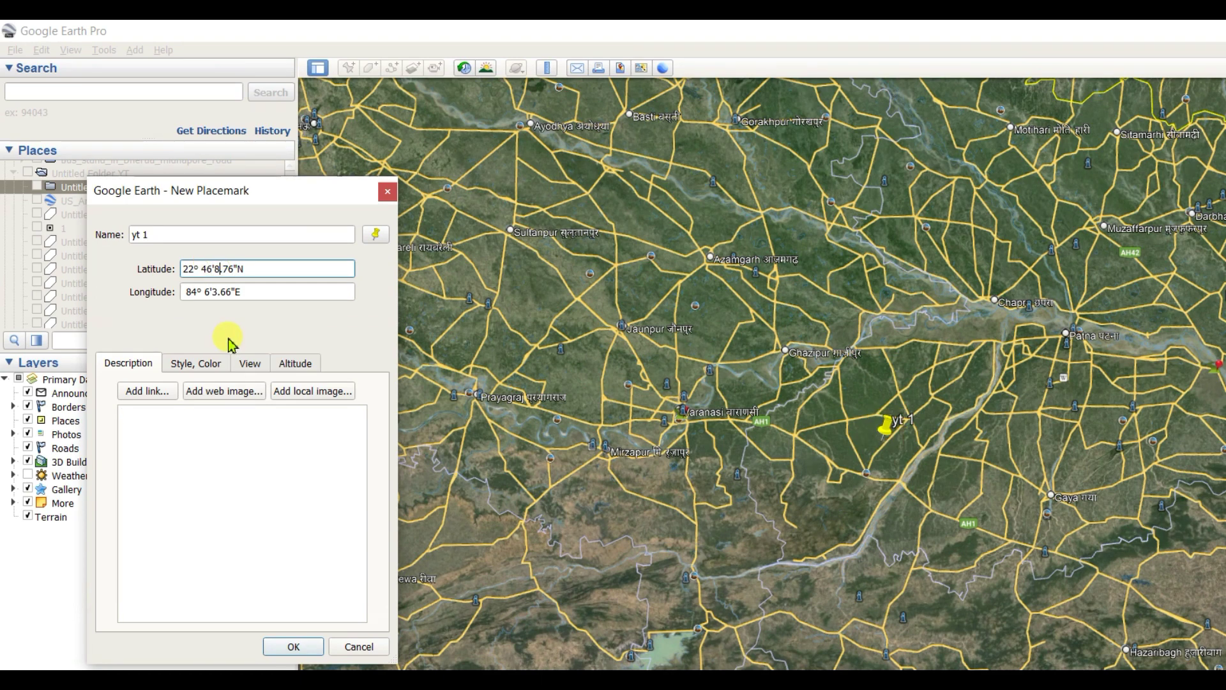
key("BackSpace")
type("12")
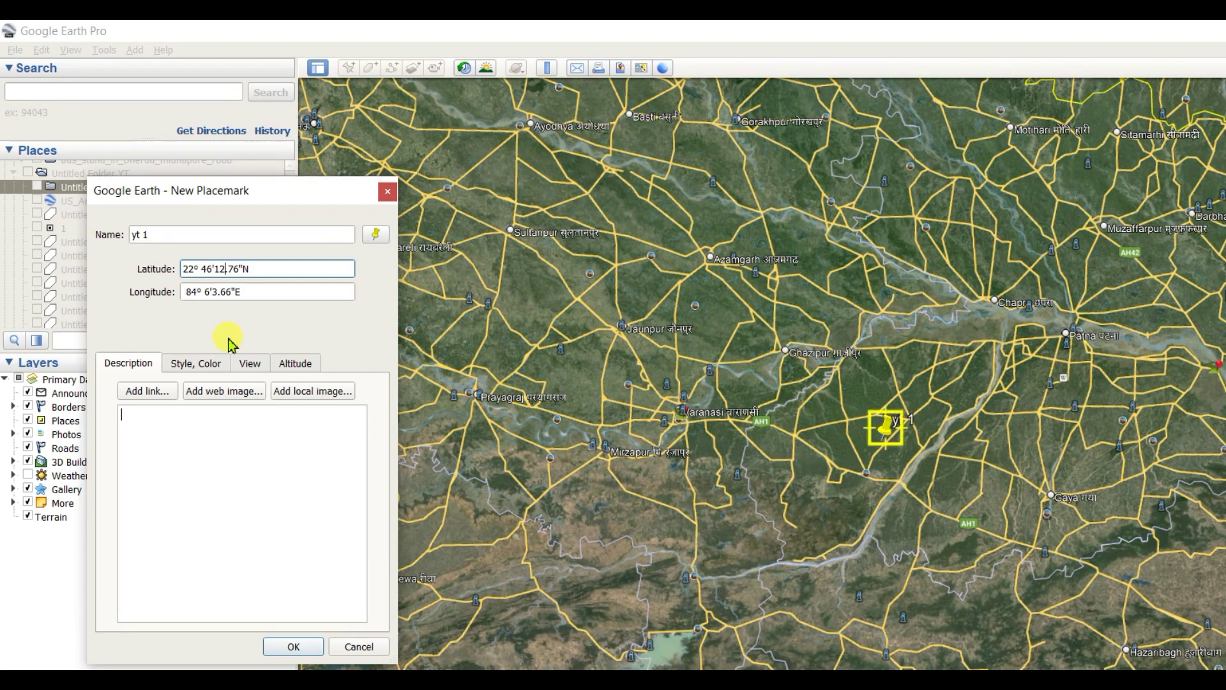
left_click(199, 294)
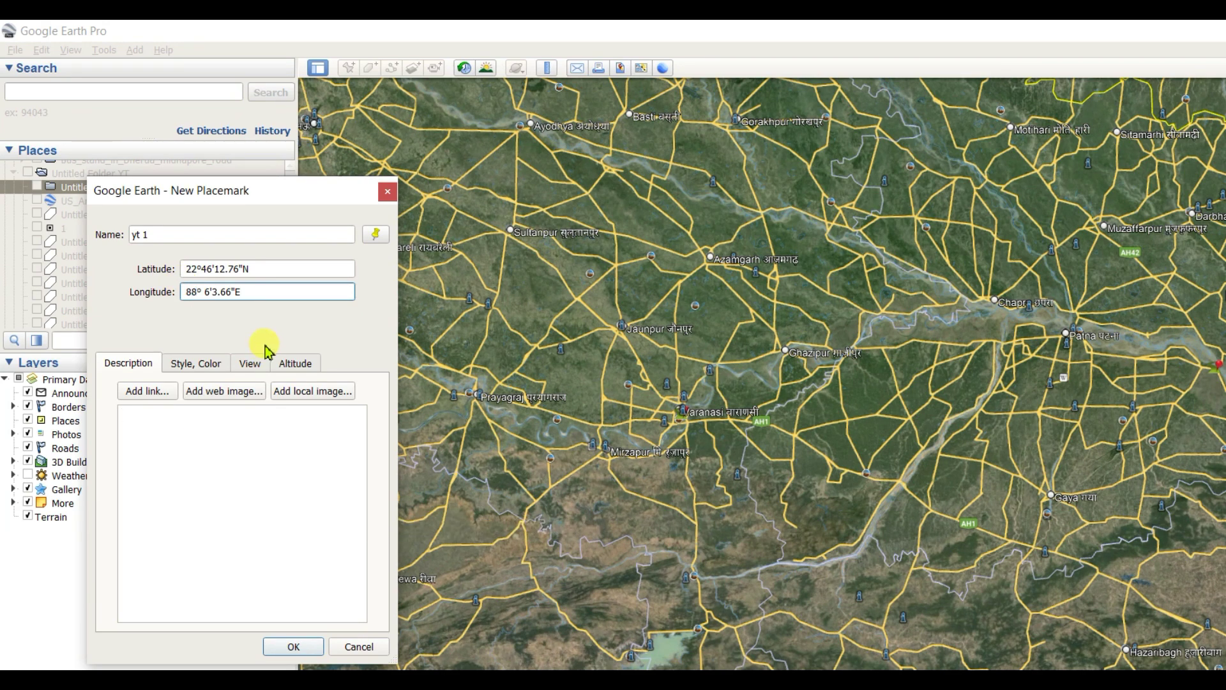
left_click(293, 649)
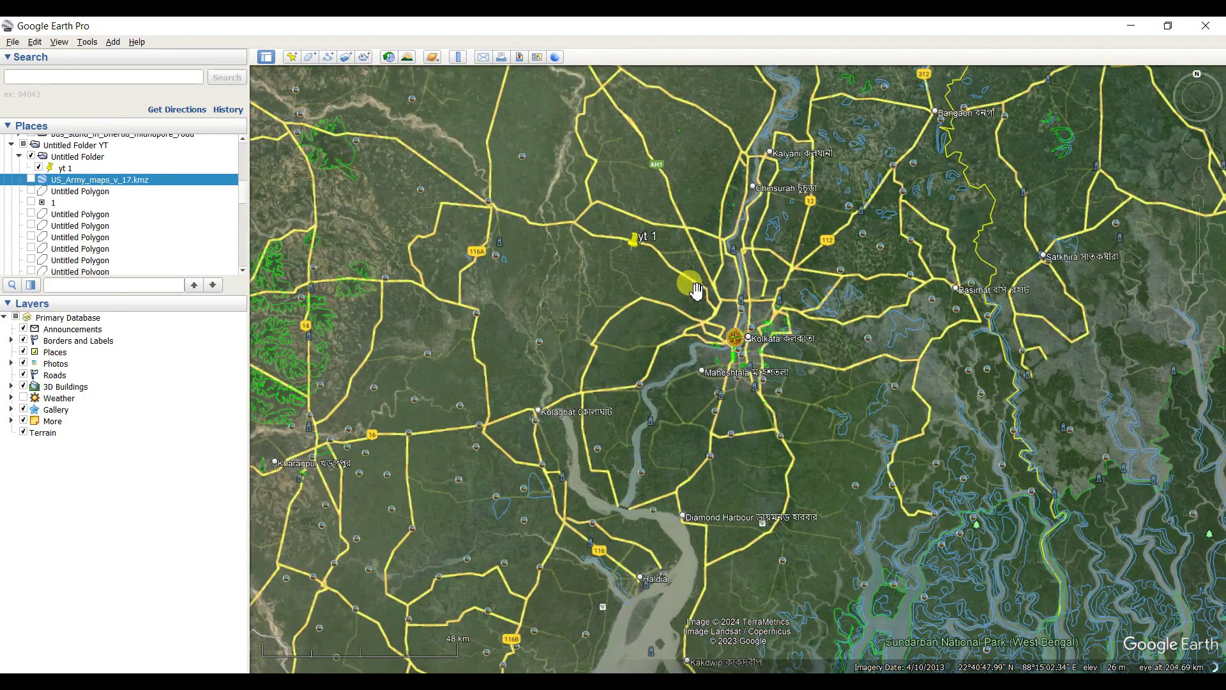
Hide the Roads layer and select the yt 1 placemark in the saved places
left_click(23, 375)
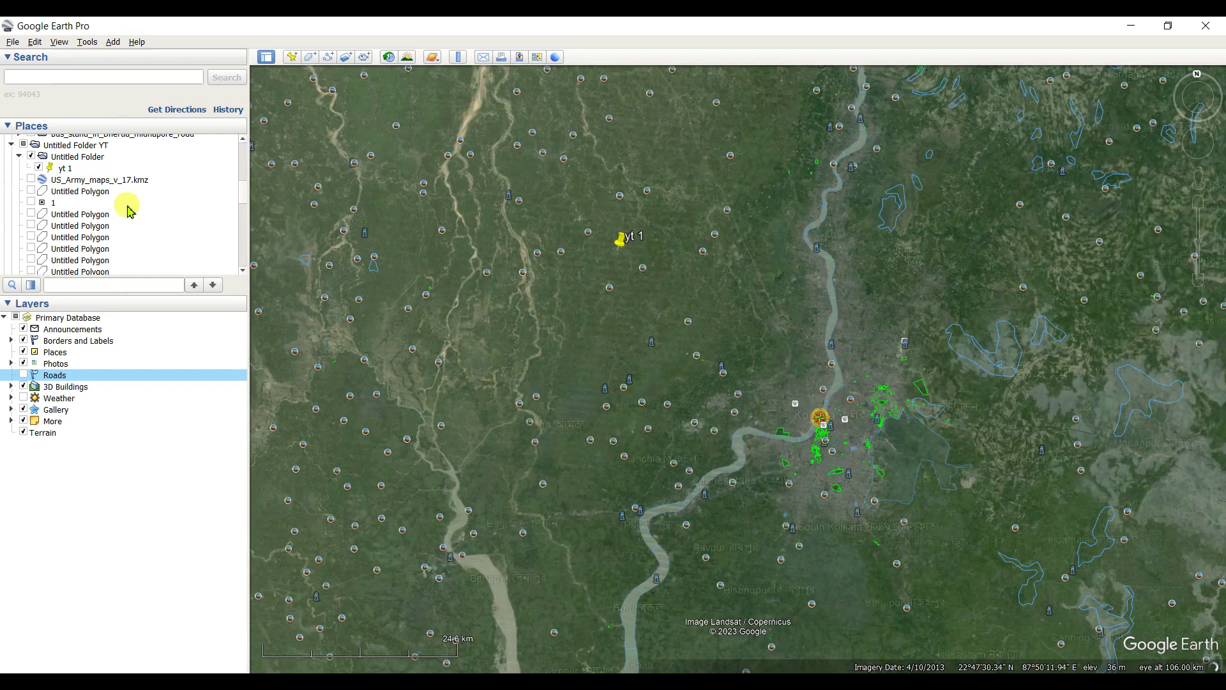
left_click(66, 170)
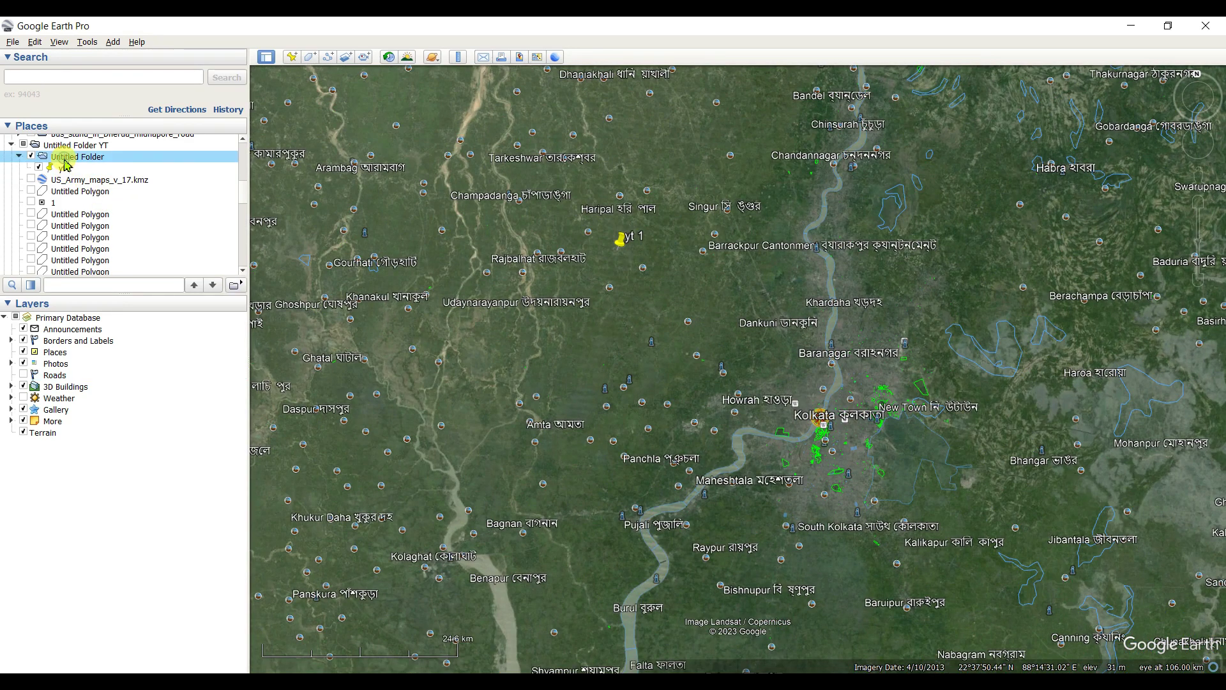
left_click(64, 168)
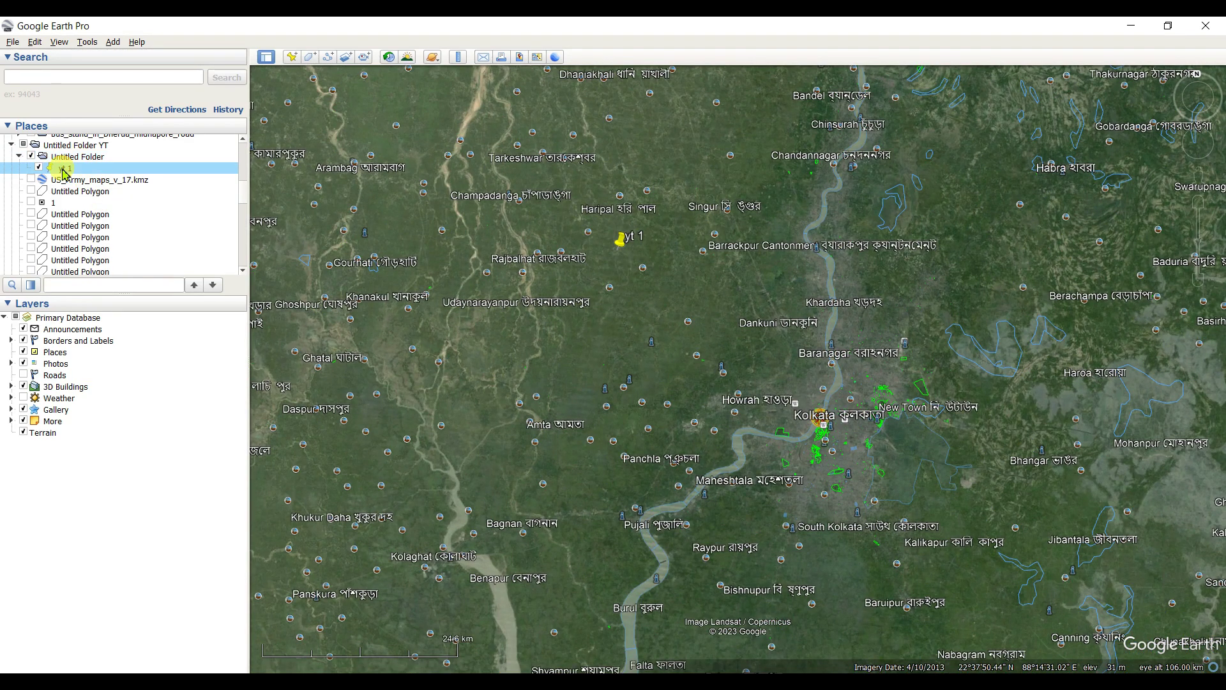
Add a placemark named "yt 2" at the centre of the current map view
left_click(291, 57)
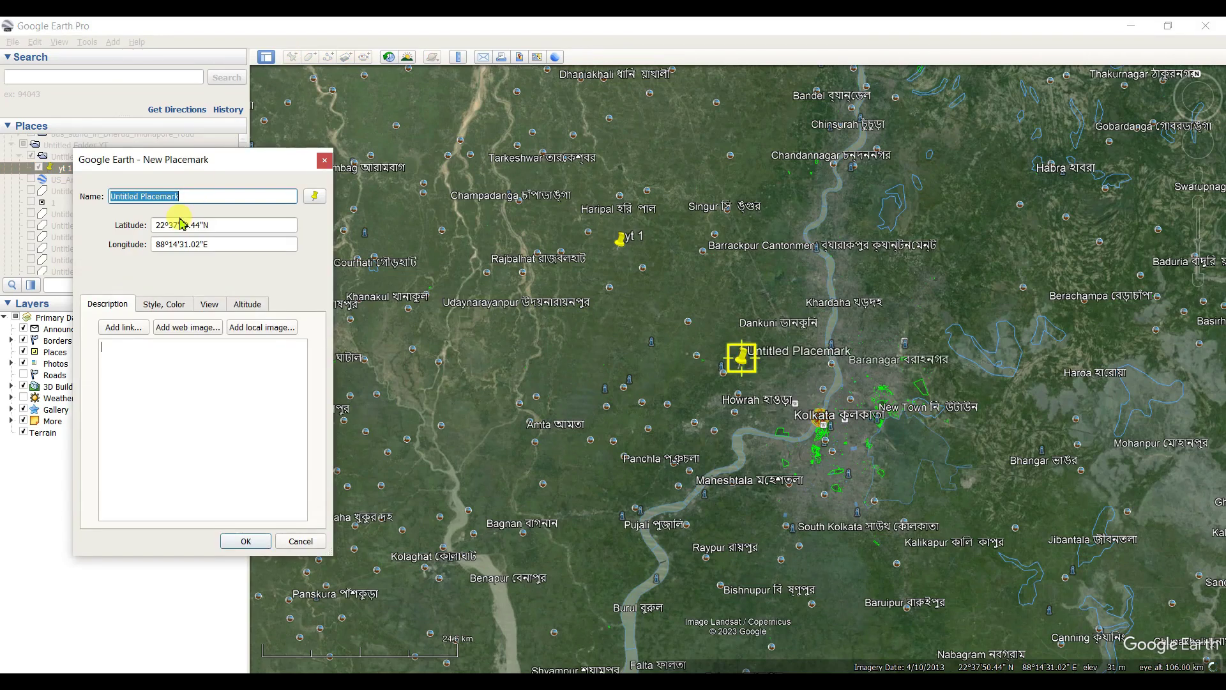
left_click_drag(181, 197, 35, 202)
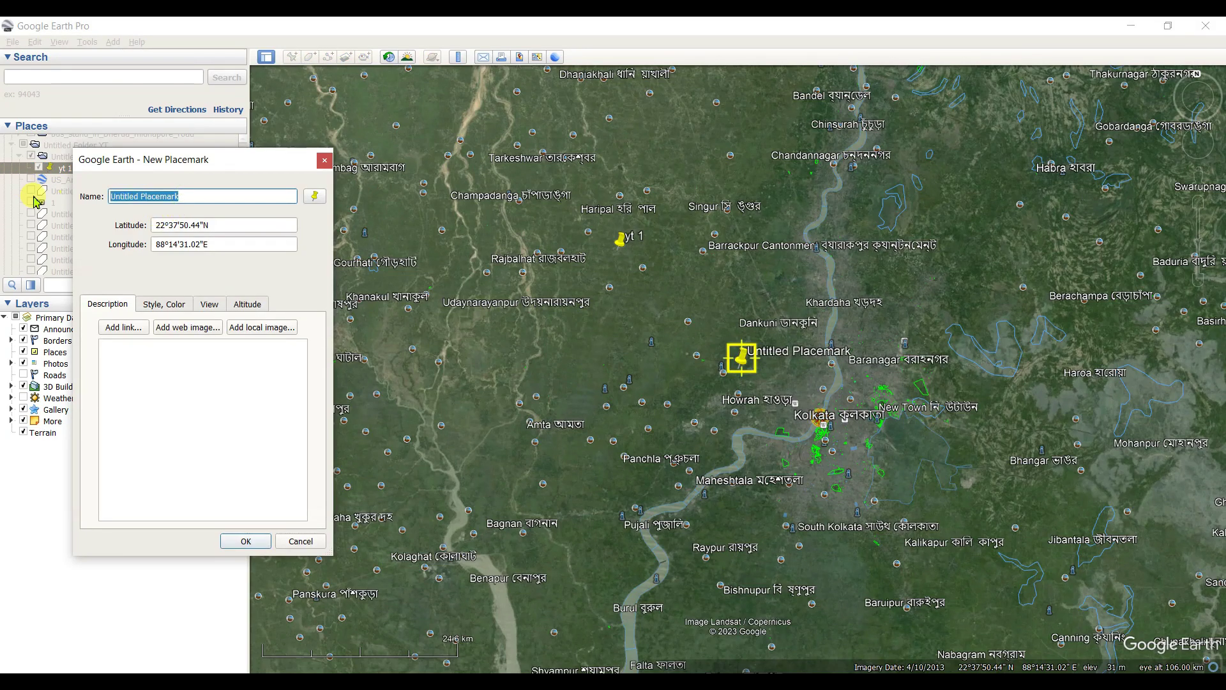
type("yt 2")
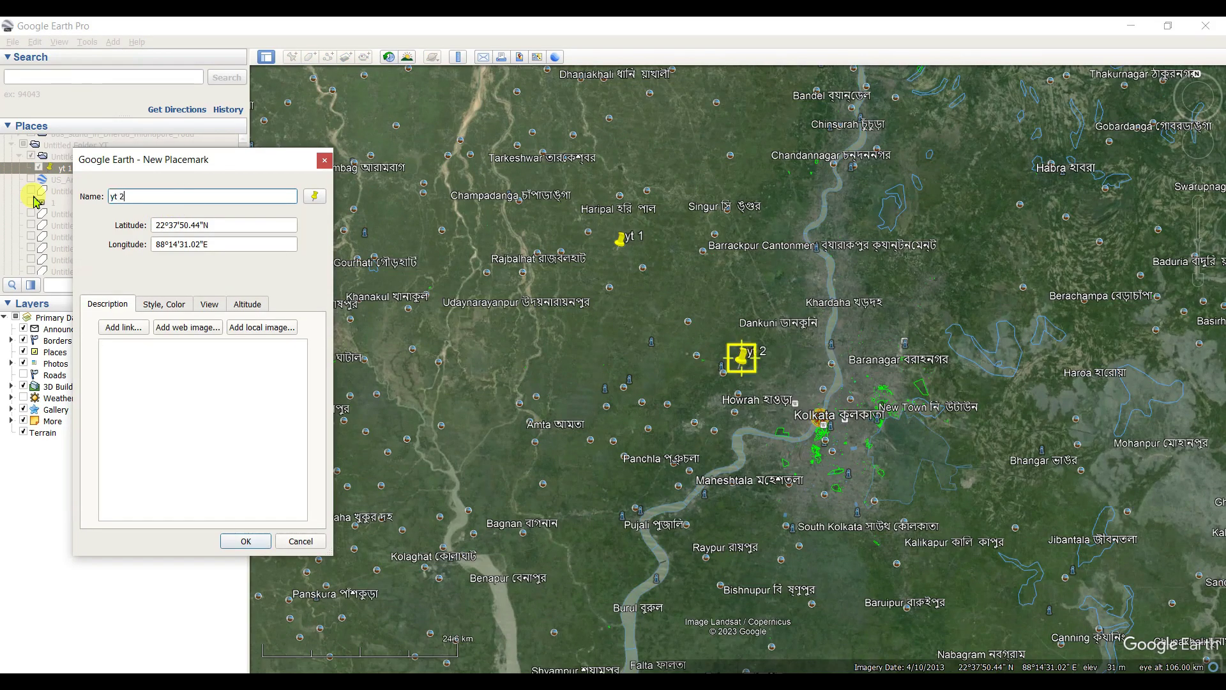
left_click(245, 541)
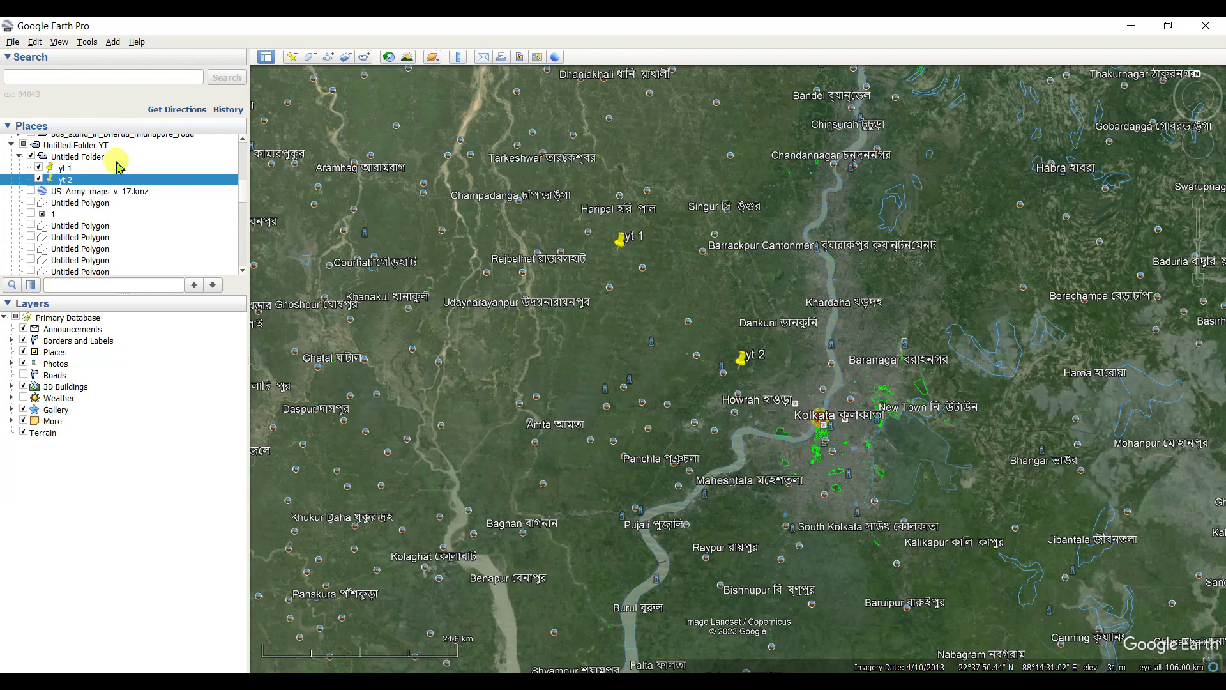
Add a placemark with the default name, moved north of yt 2 to longitude 88°14'39.41"E, and adjust its latitude before saving
left_click(291, 58)
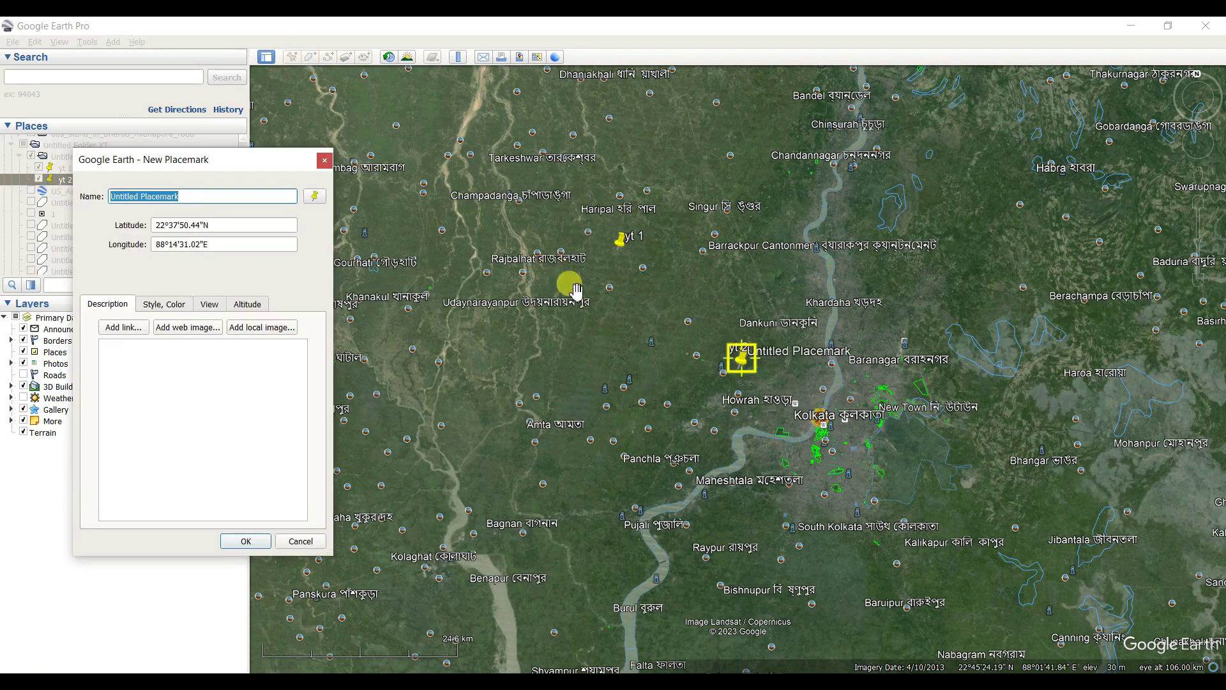
left_click_drag(745, 364, 738, 285)
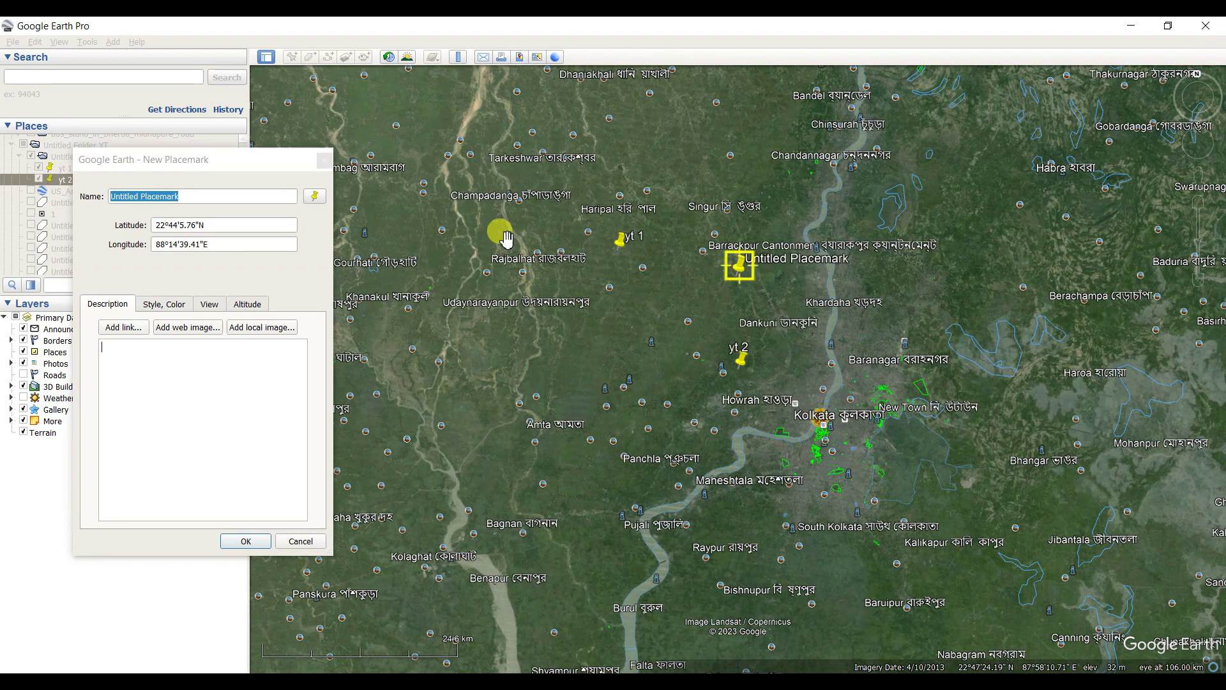
left_click(186, 228)
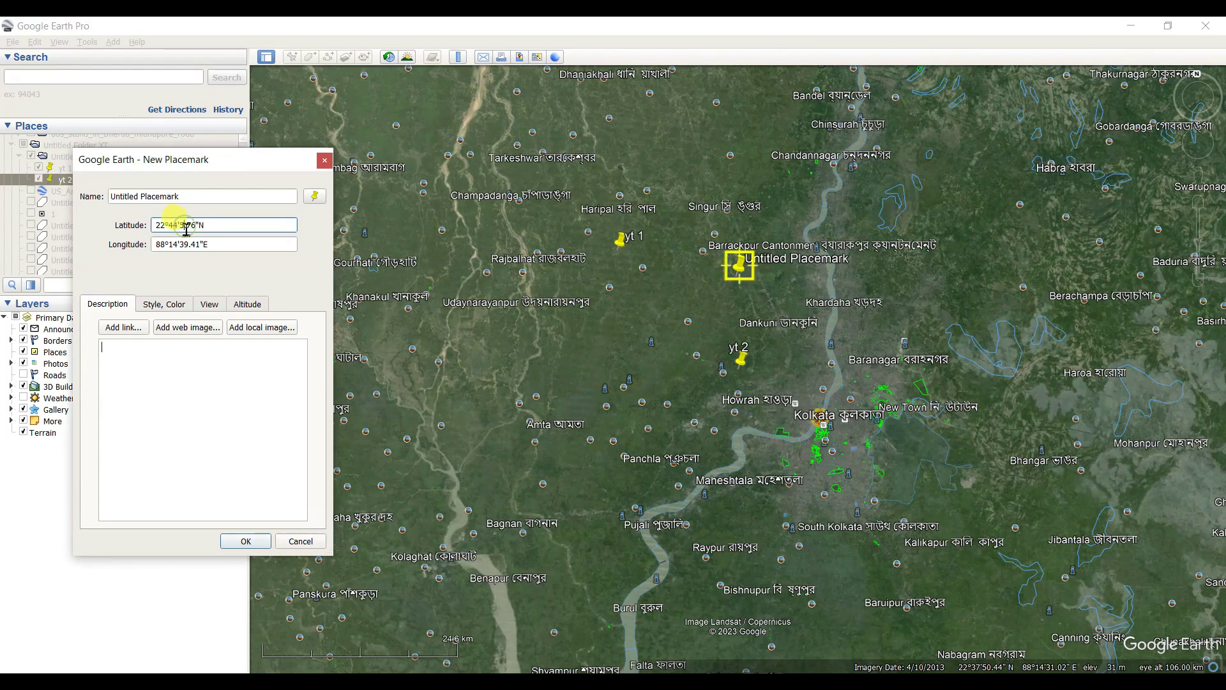
type("1")
left_click(246, 541)
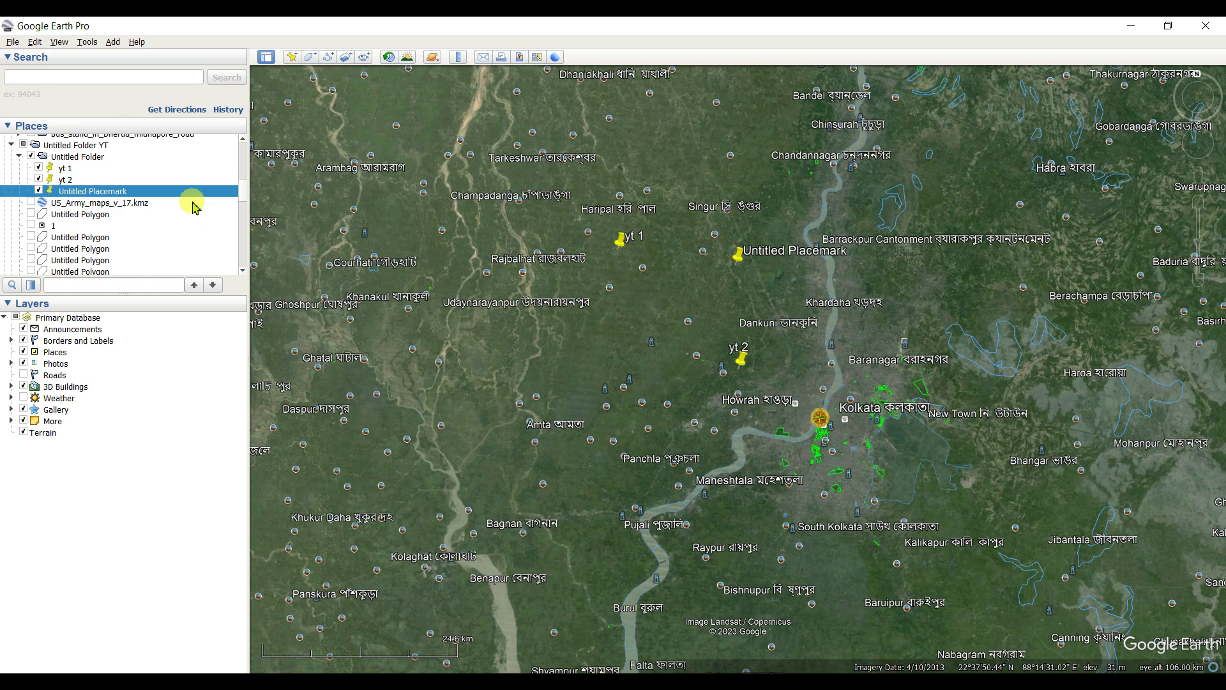
Switch the latitude/longitude display to Decimal Degrees in the program options and apply it
left_click(88, 42)
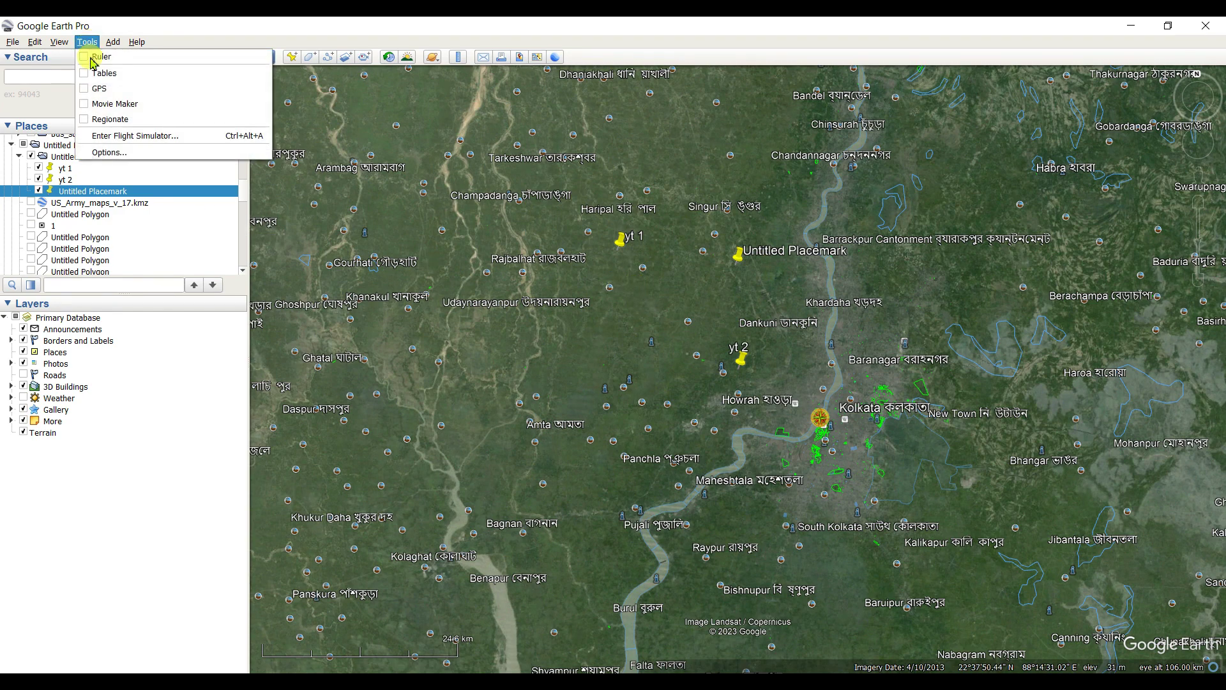
left_click(117, 152)
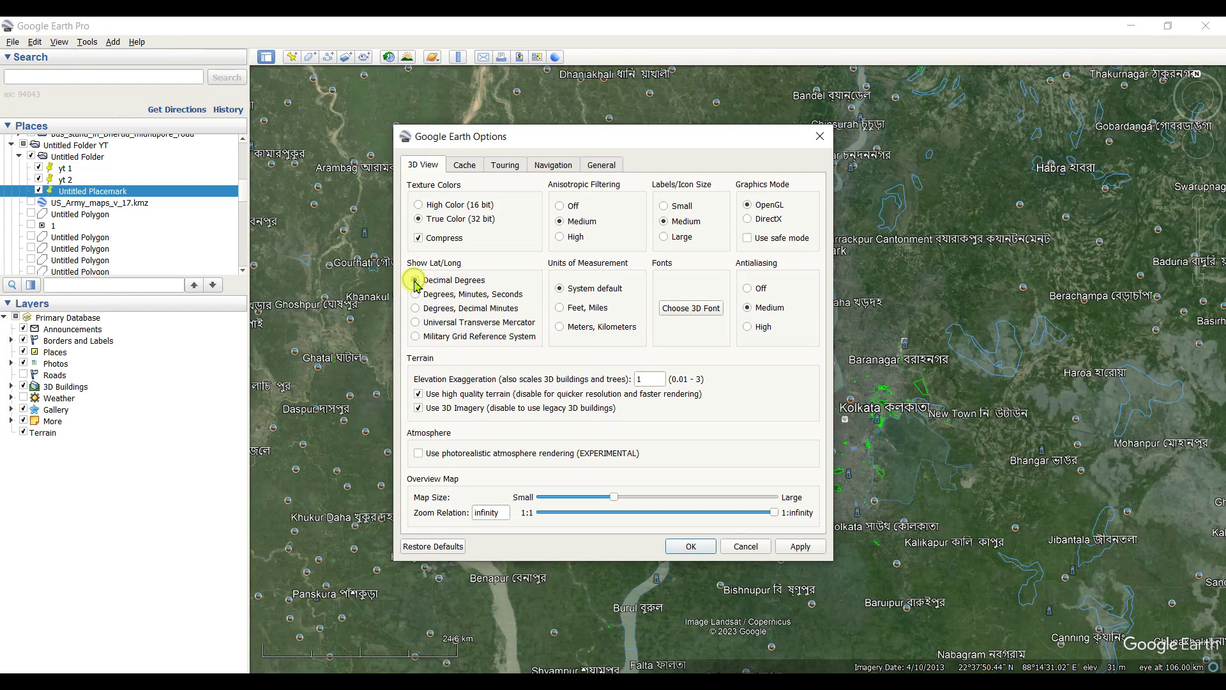
left_click(790, 555)
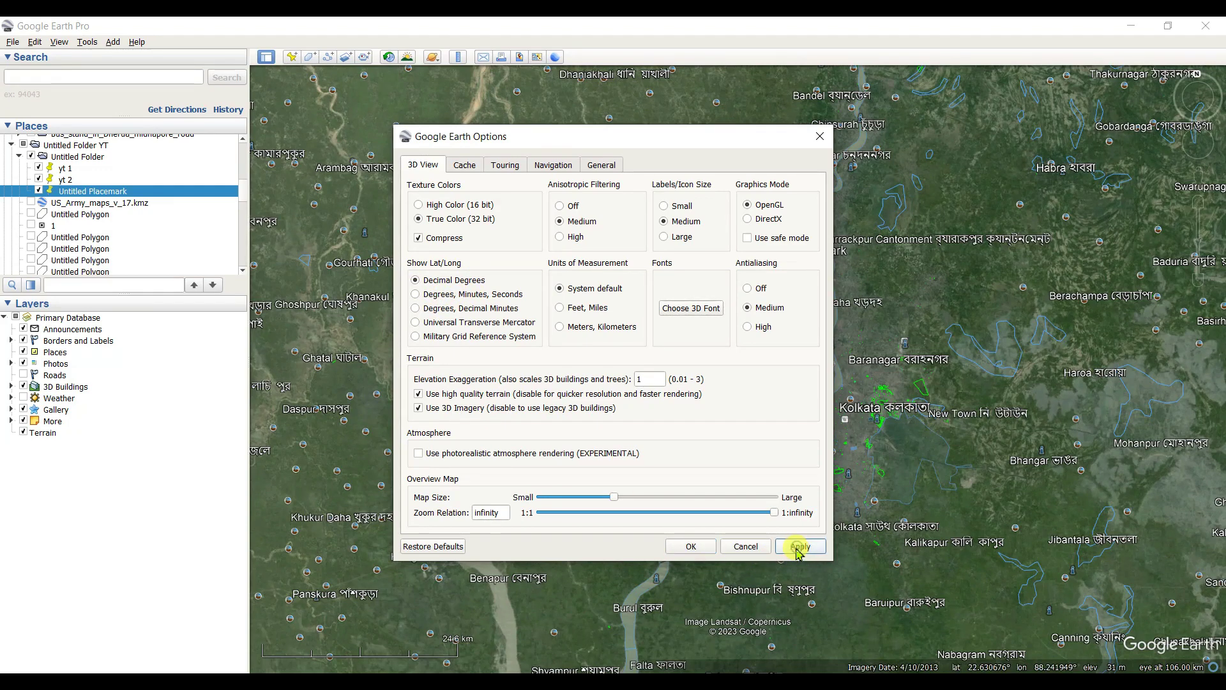
left_click(691, 547)
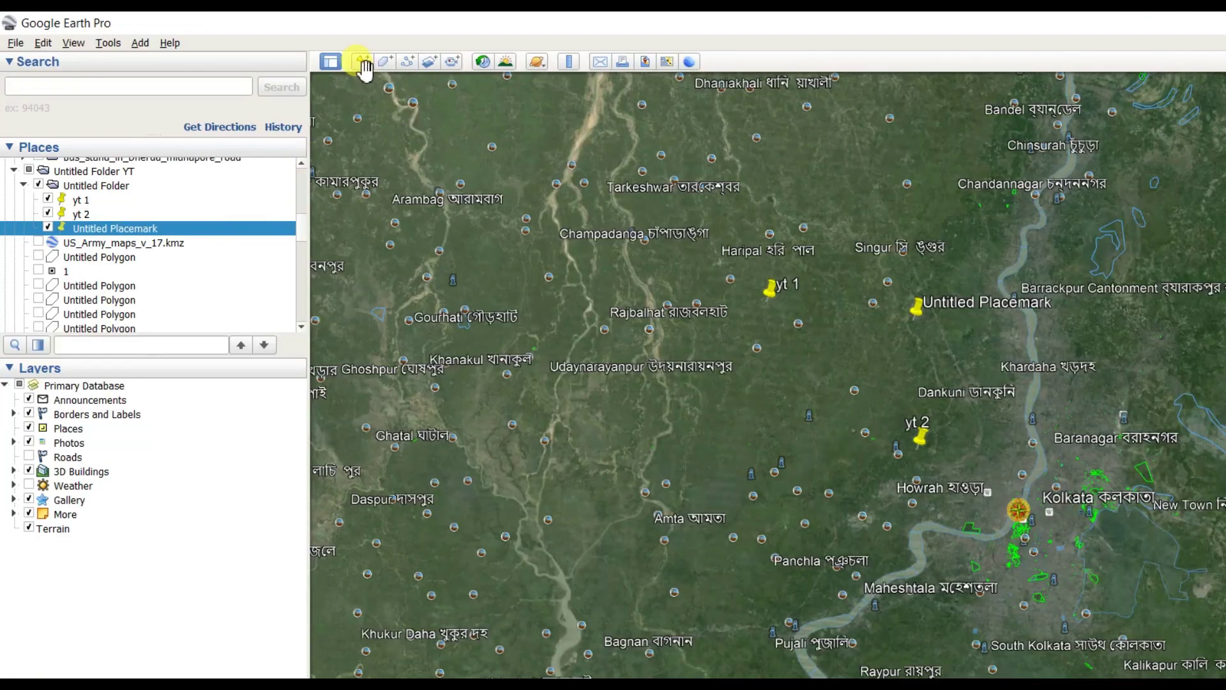
Add a placemark named "yt4 dec deg" at latitude 22.630168° and longitude 88.241949°
left_click(363, 62)
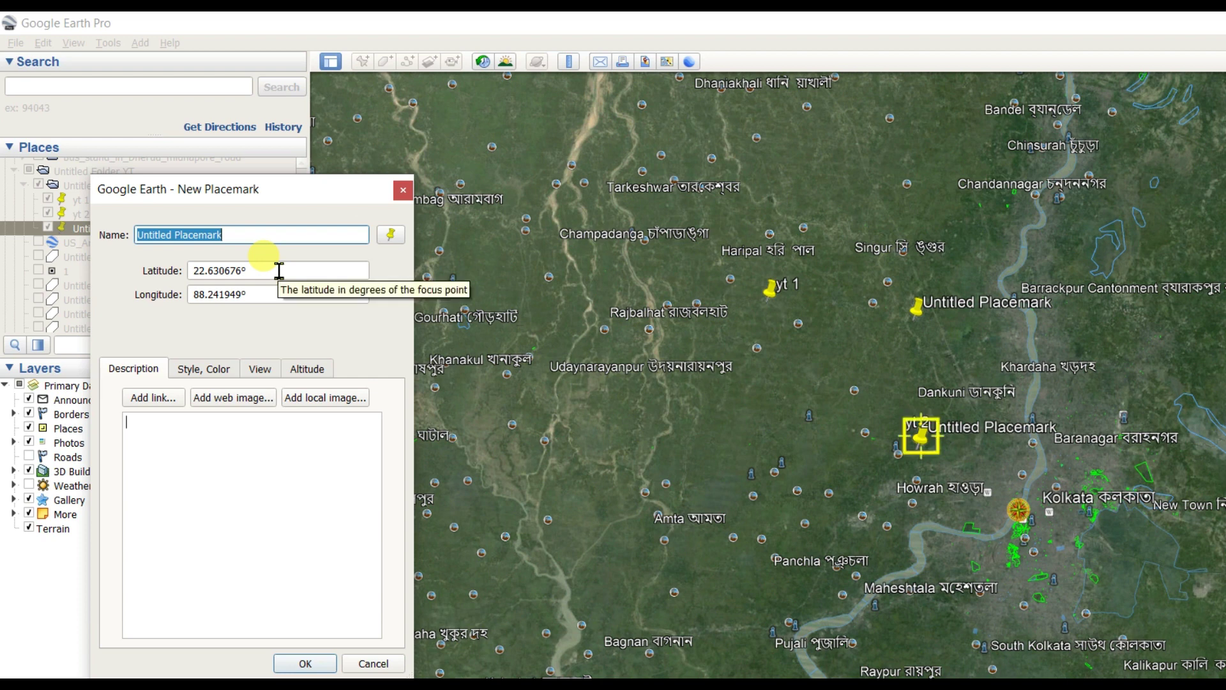
left_click(228, 271)
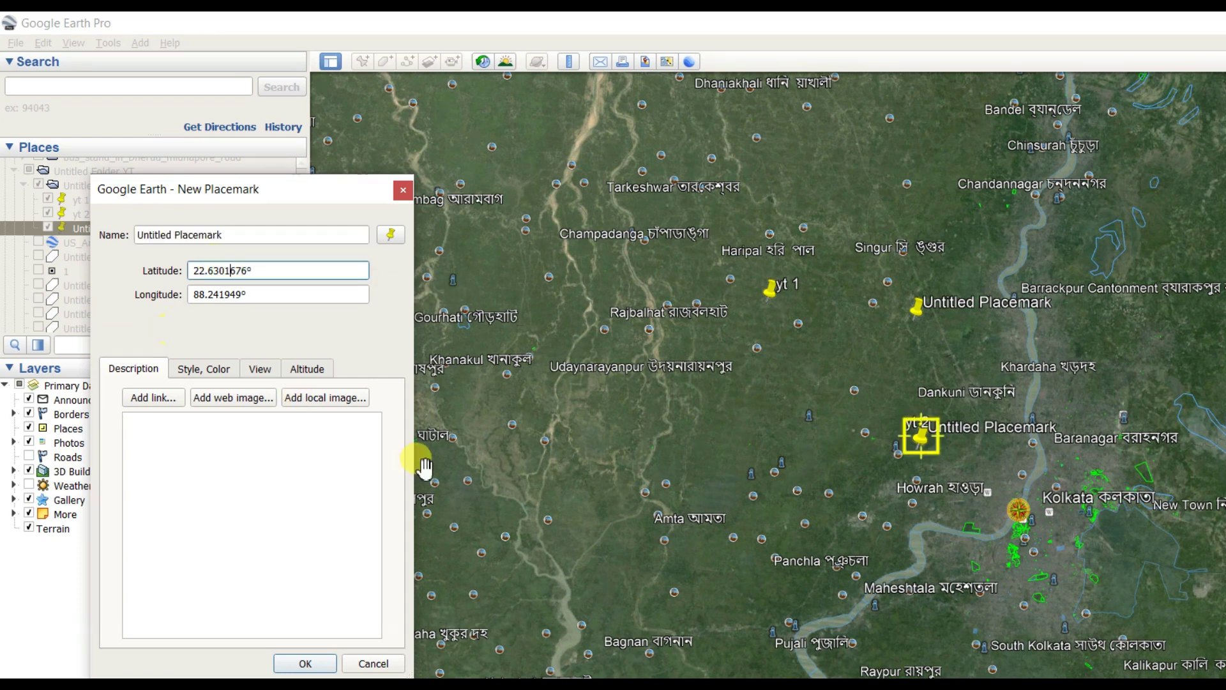
left_click(228, 236)
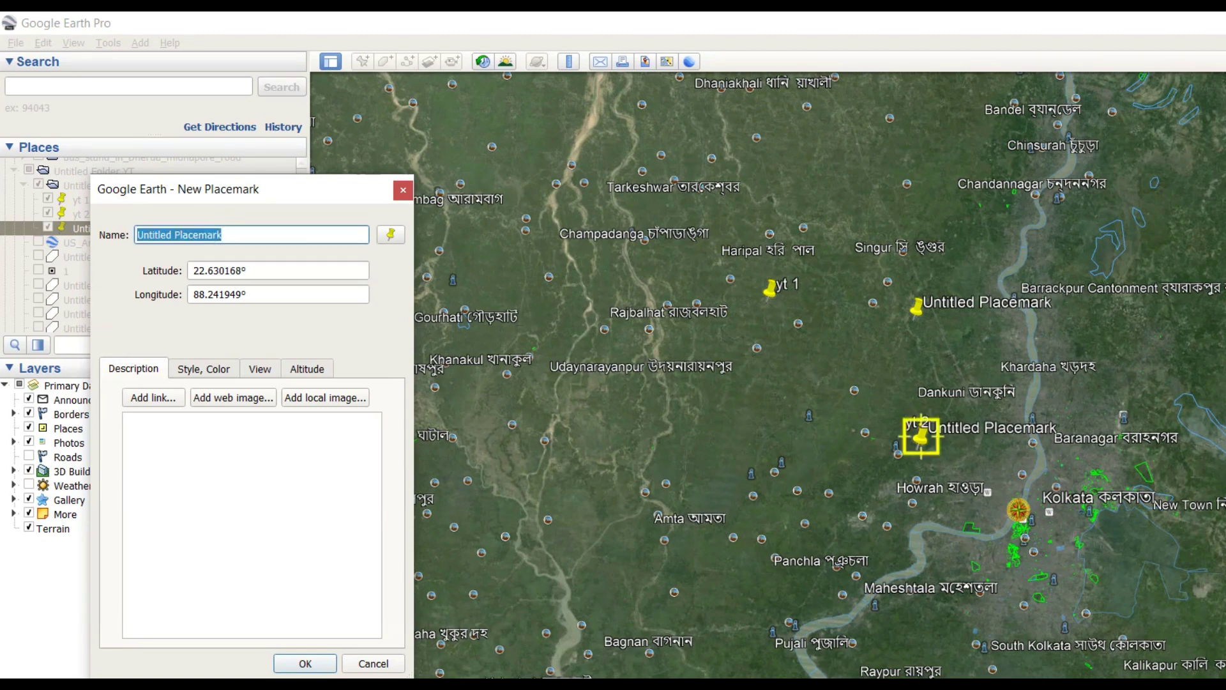
type("yt")
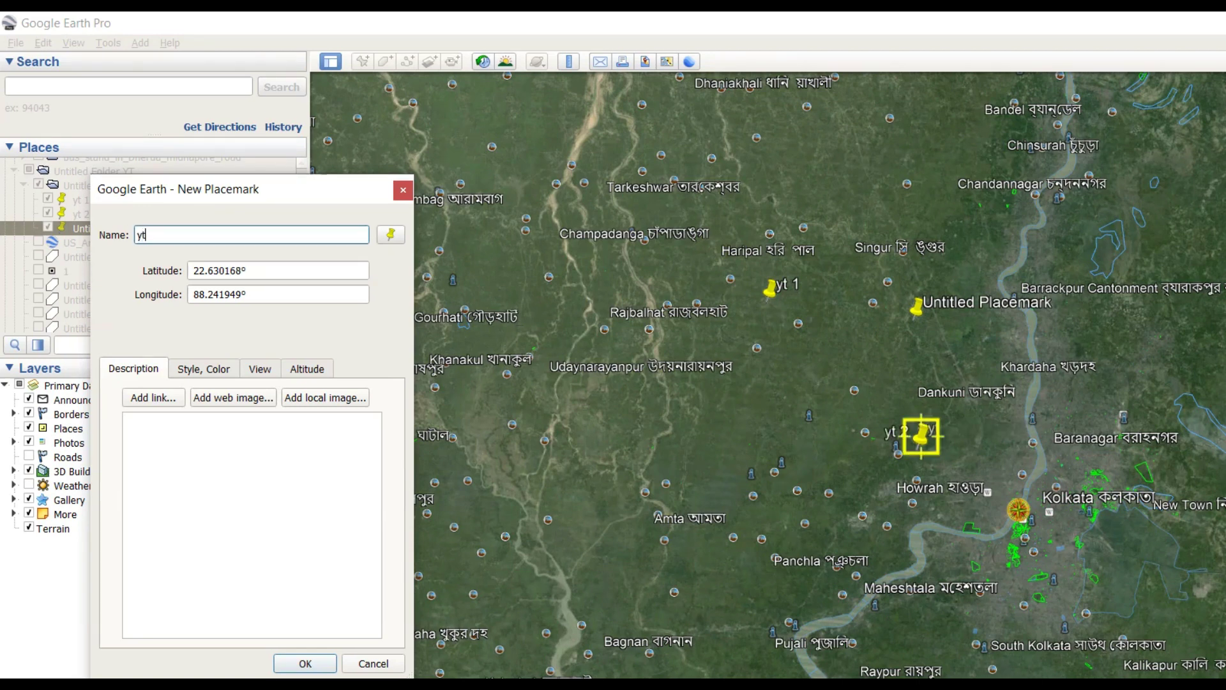
type("4 dec deg")
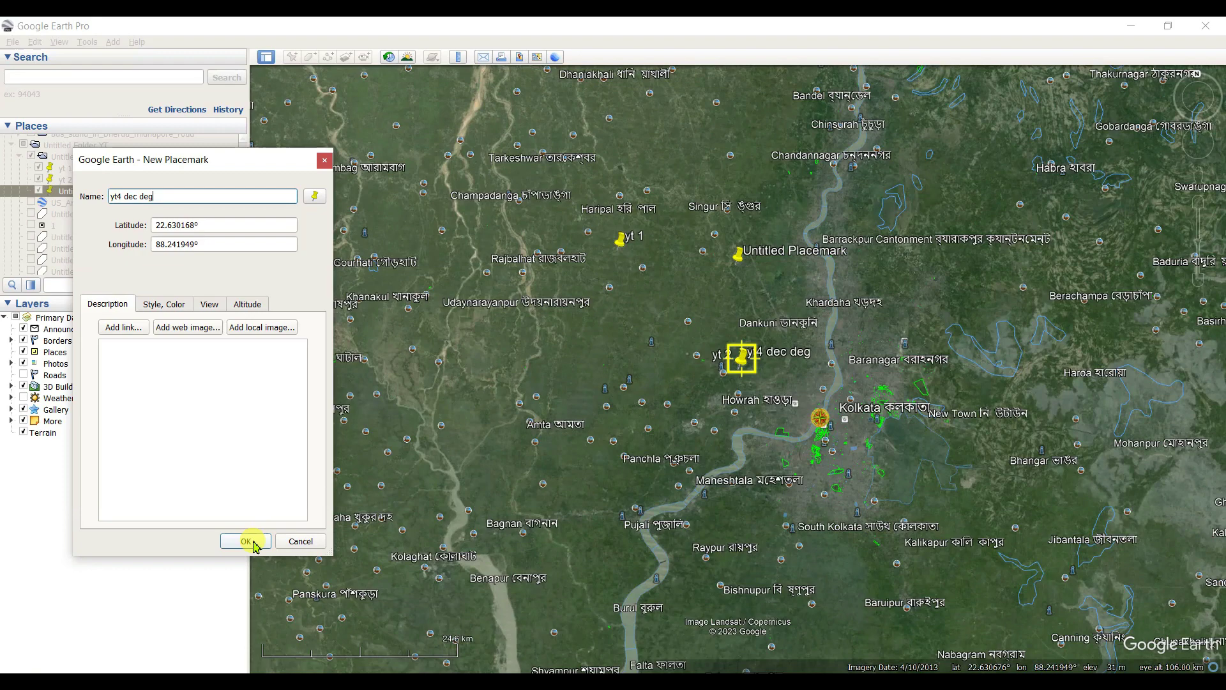
left_click(246, 541)
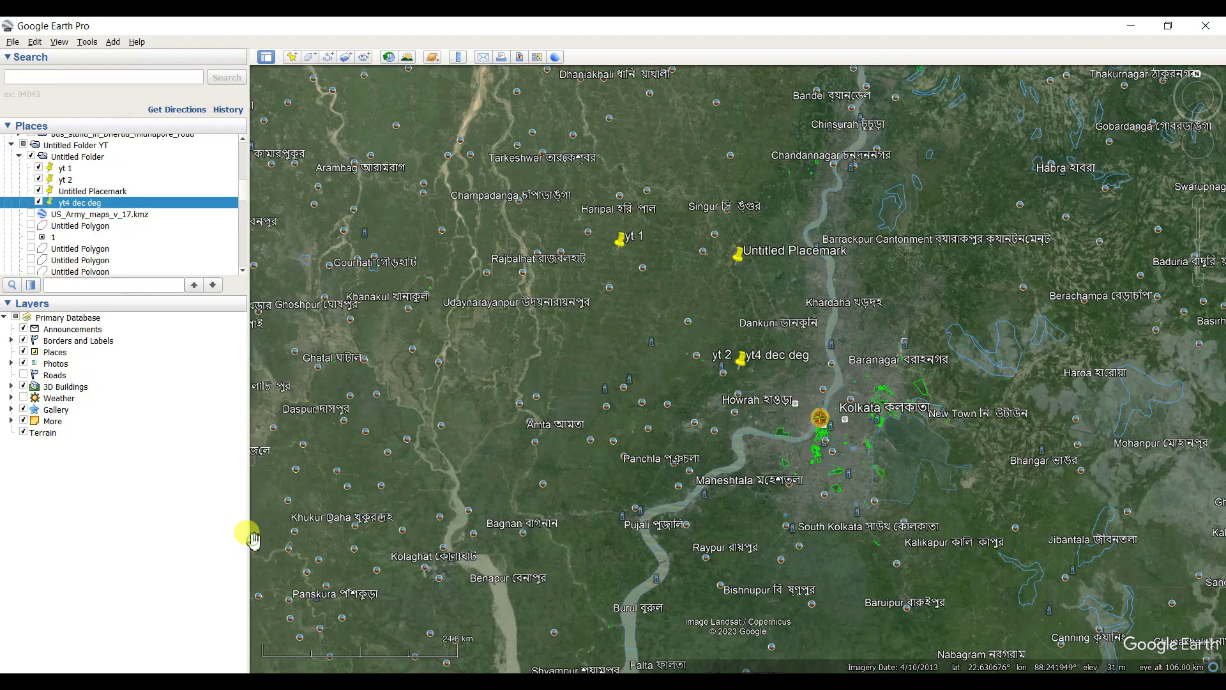
Add a placemark with the default name, setting its latitude to 22.128873° and keeping longitude 88.242272°
scroll(716, 382, "up", 1)
scroll(716, 381, "up", 1)
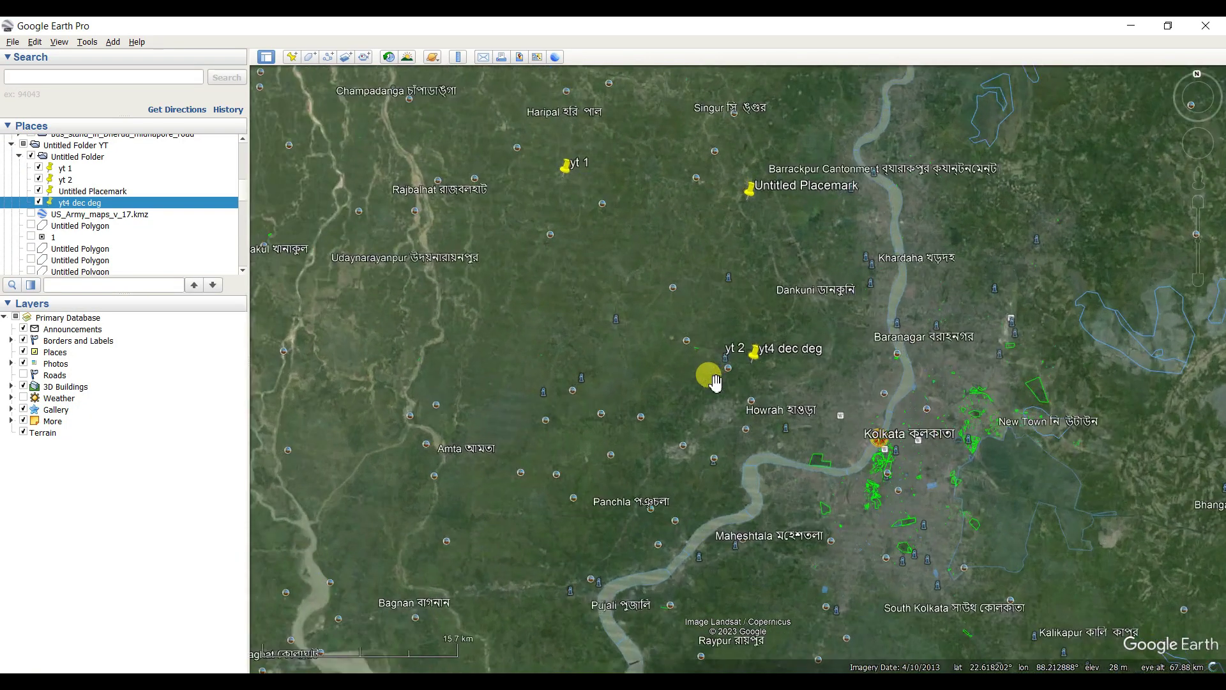
scroll(747, 348, "up", 1)
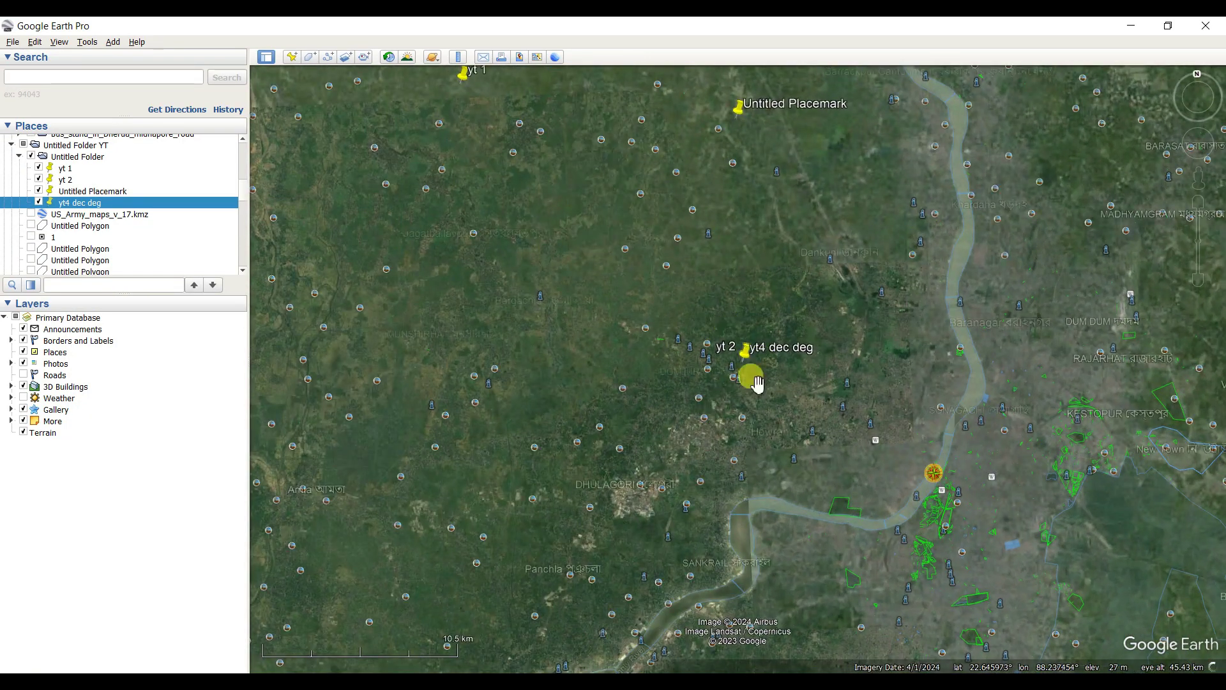
scroll(744, 351, "up", 1)
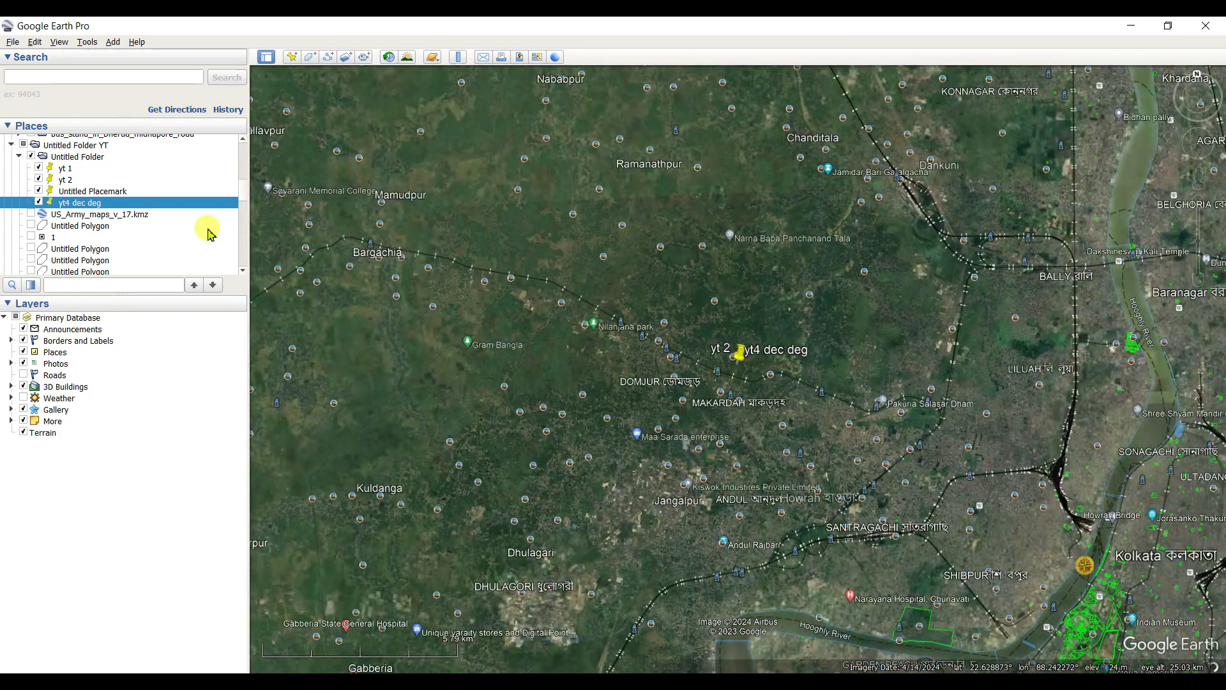
left_click(291, 59)
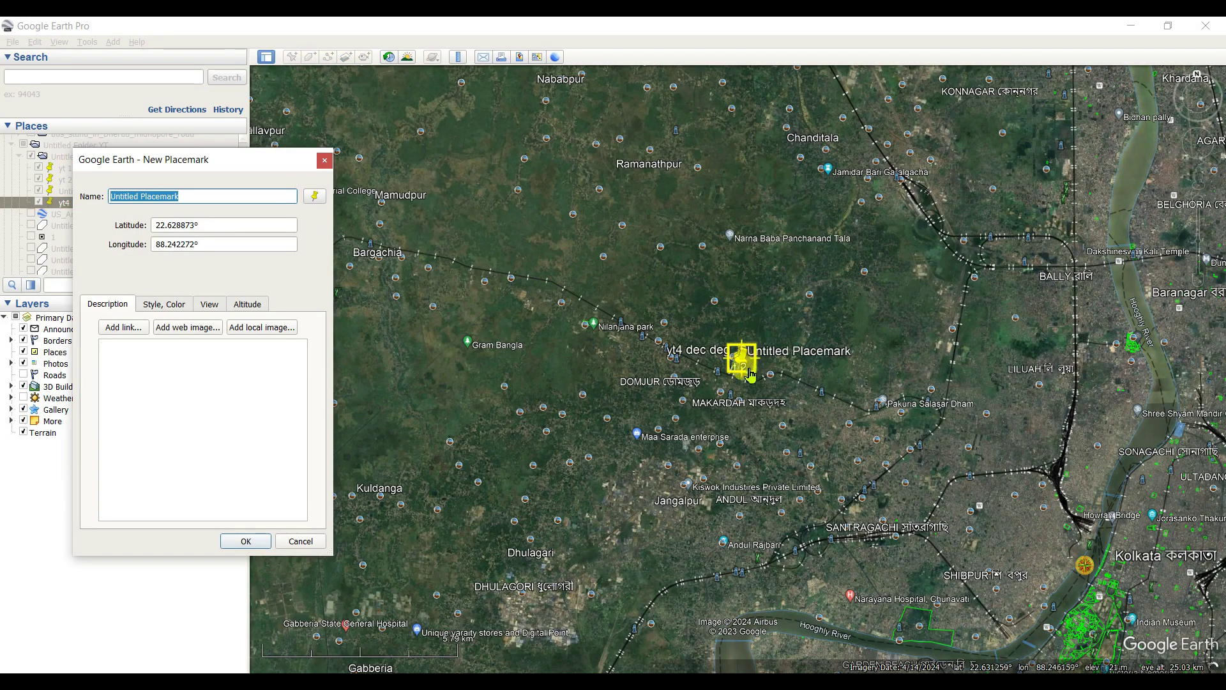
left_click(171, 227)
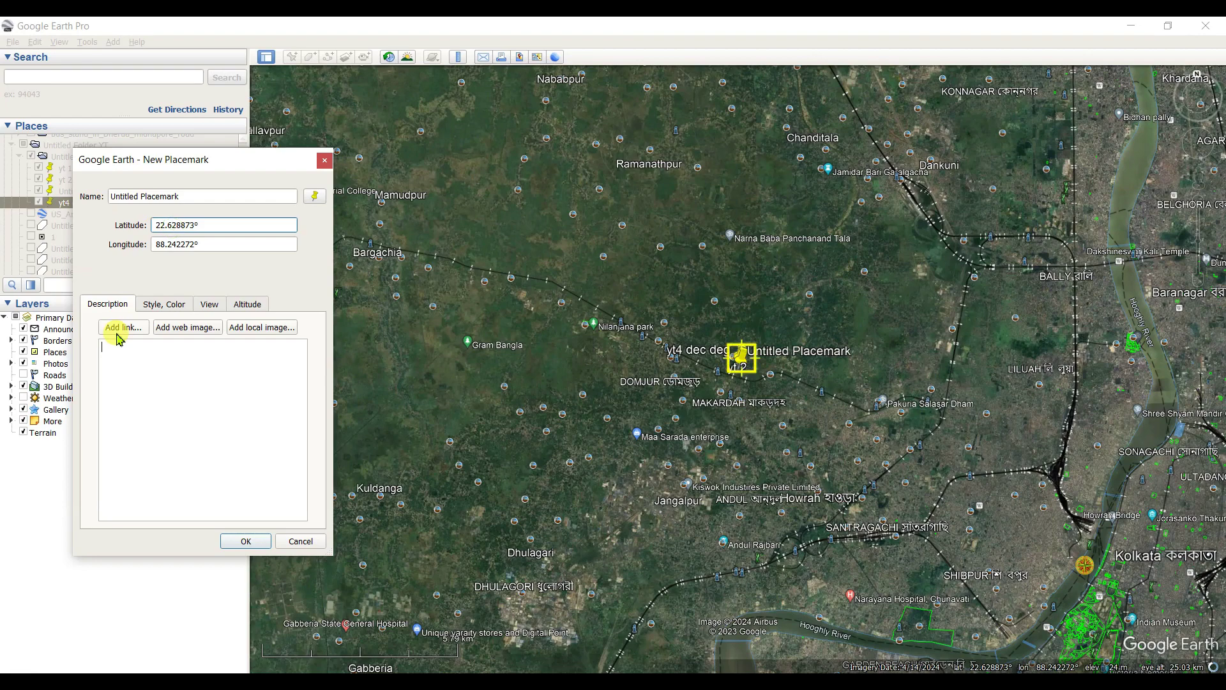
key("BackSpace")
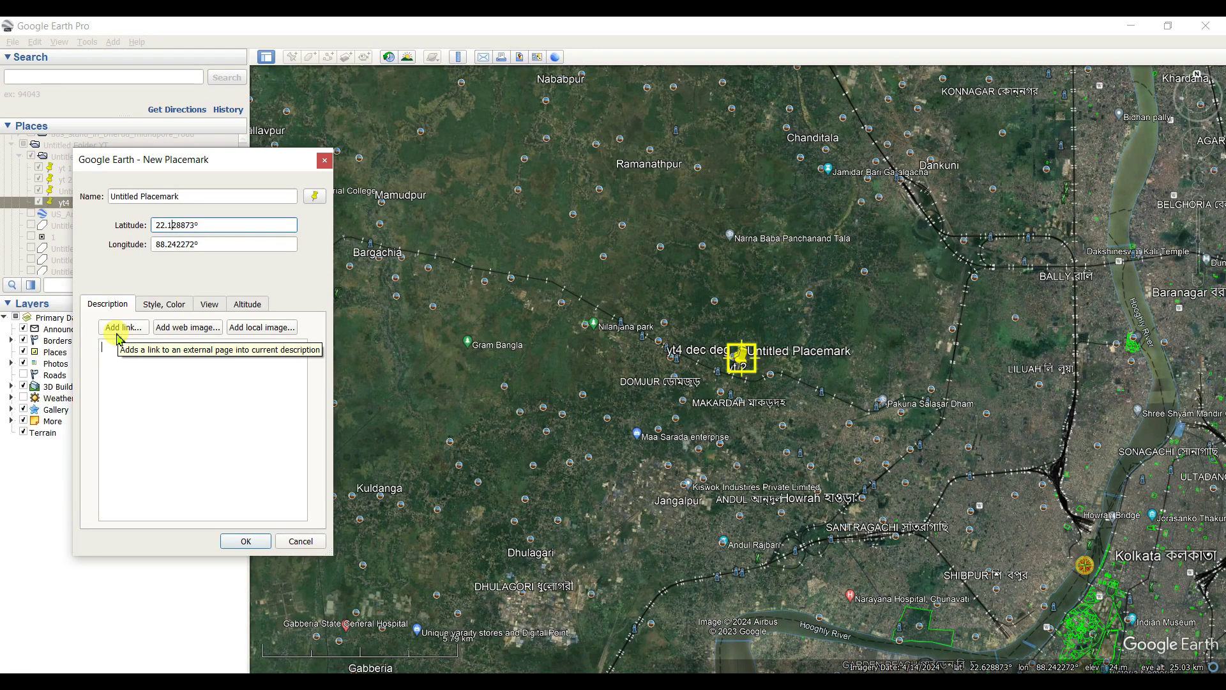
left_click(246, 541)
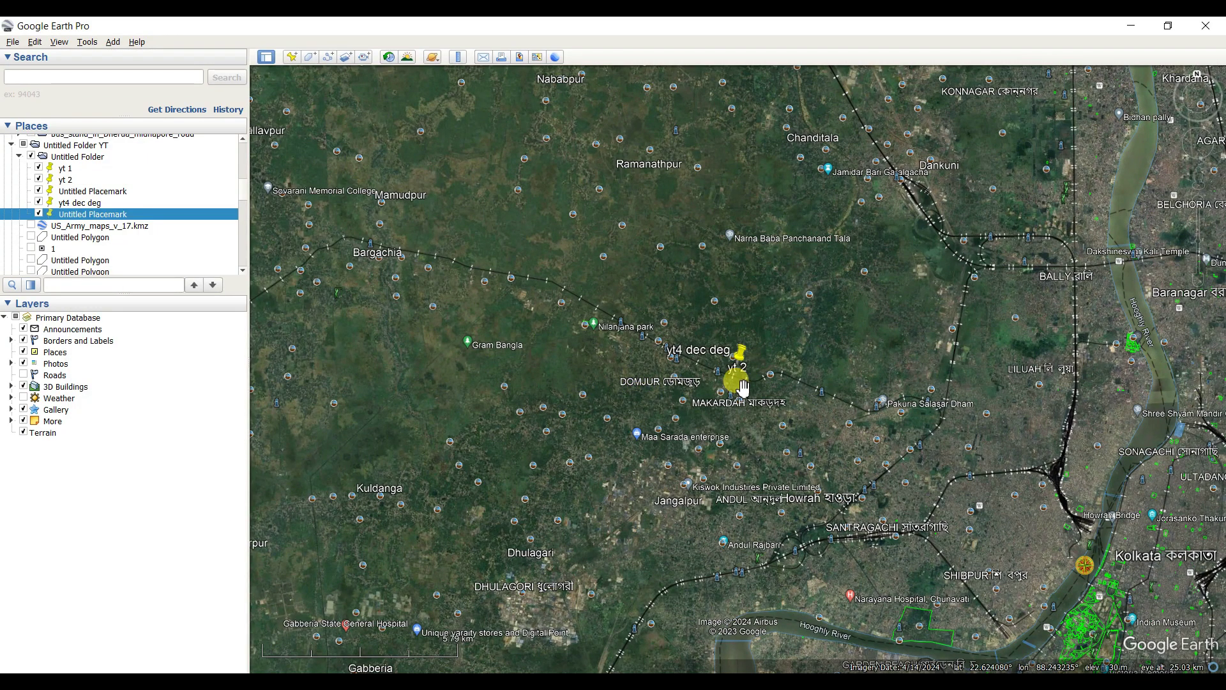
Add a placemark with the default name just south of Prasastha, at latitude 22.597500° and longitude 88.236031°
scroll(735, 372, "up", 1)
scroll(734, 373, "up", 5)
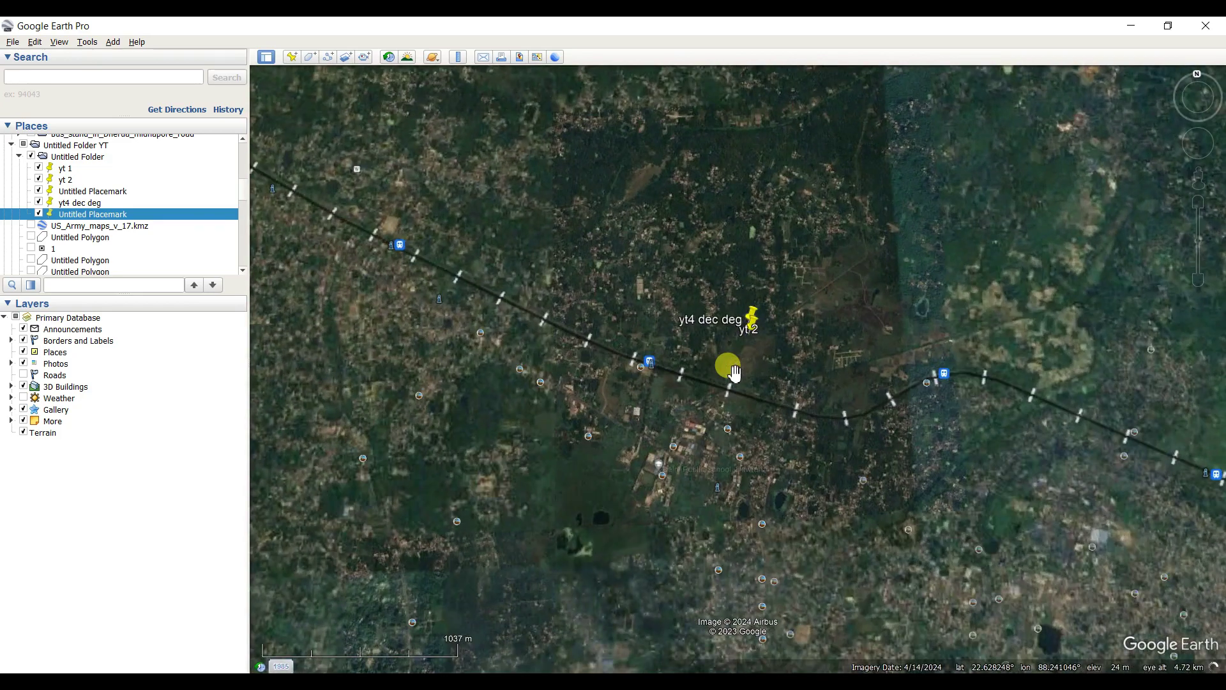
left_click_drag(727, 398, 778, 115)
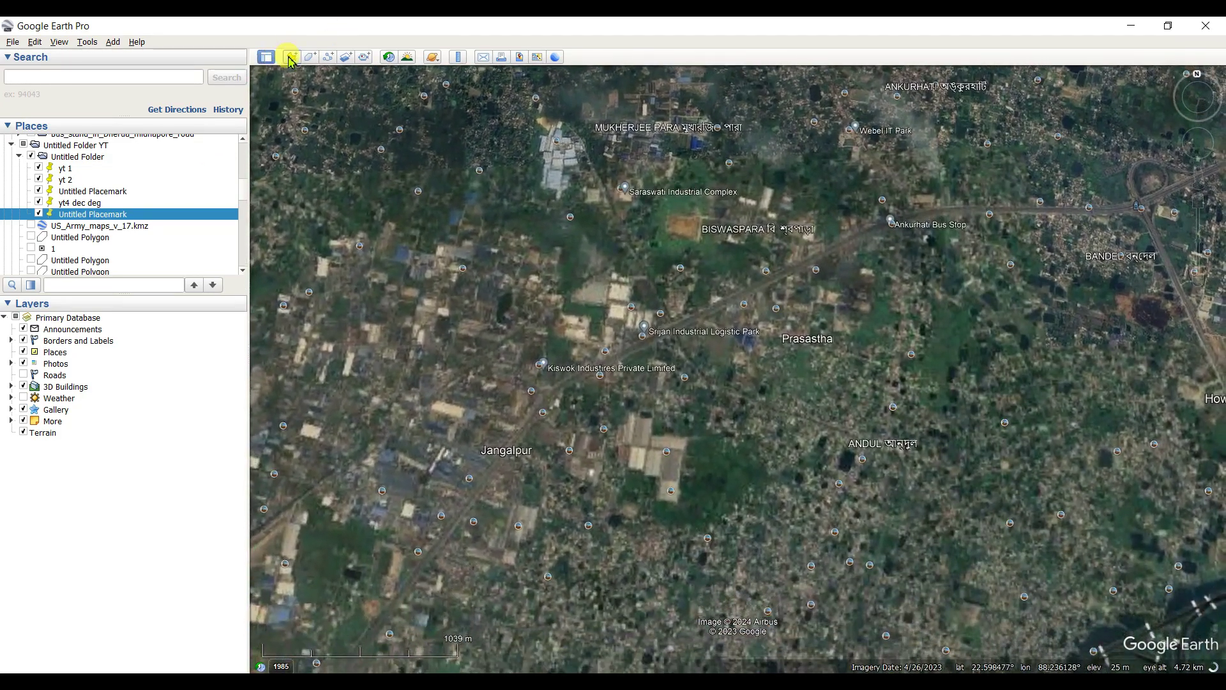
left_click(292, 57)
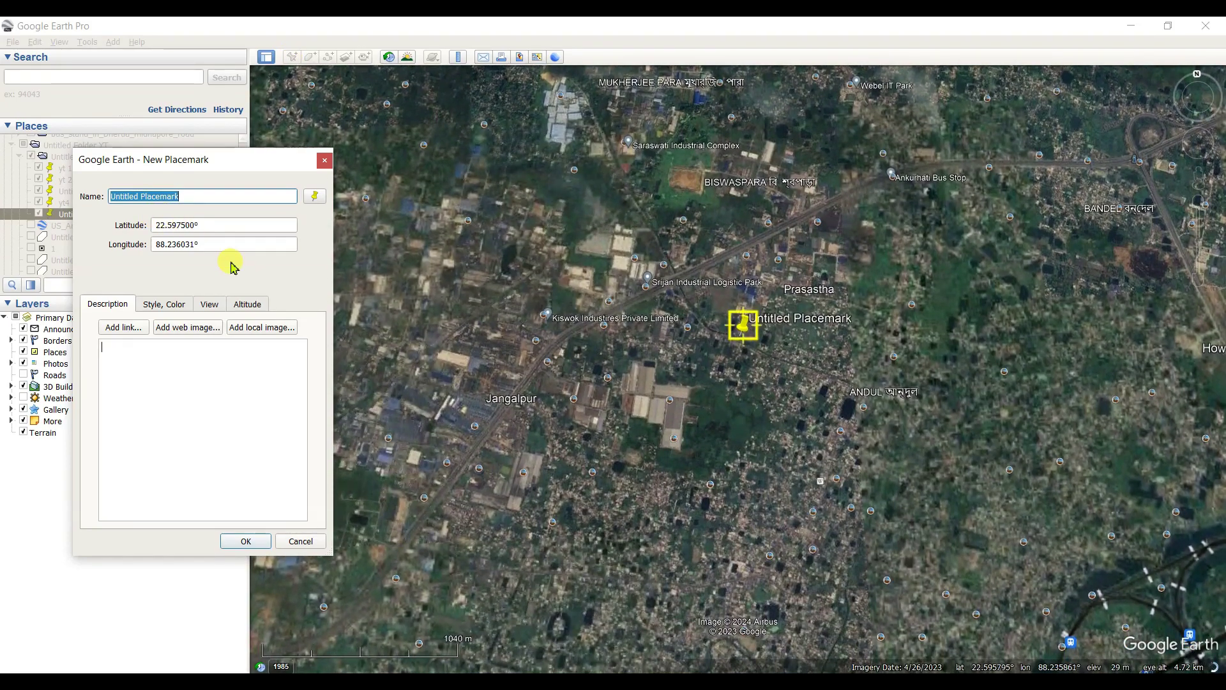
left_click(247, 541)
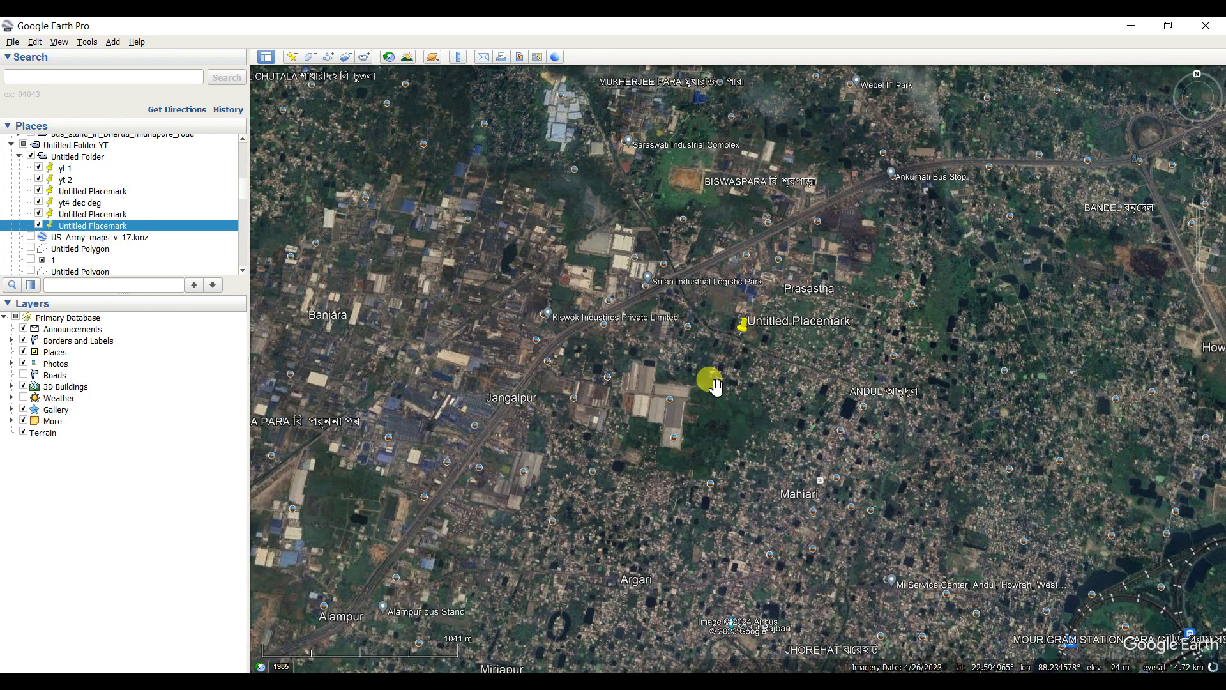